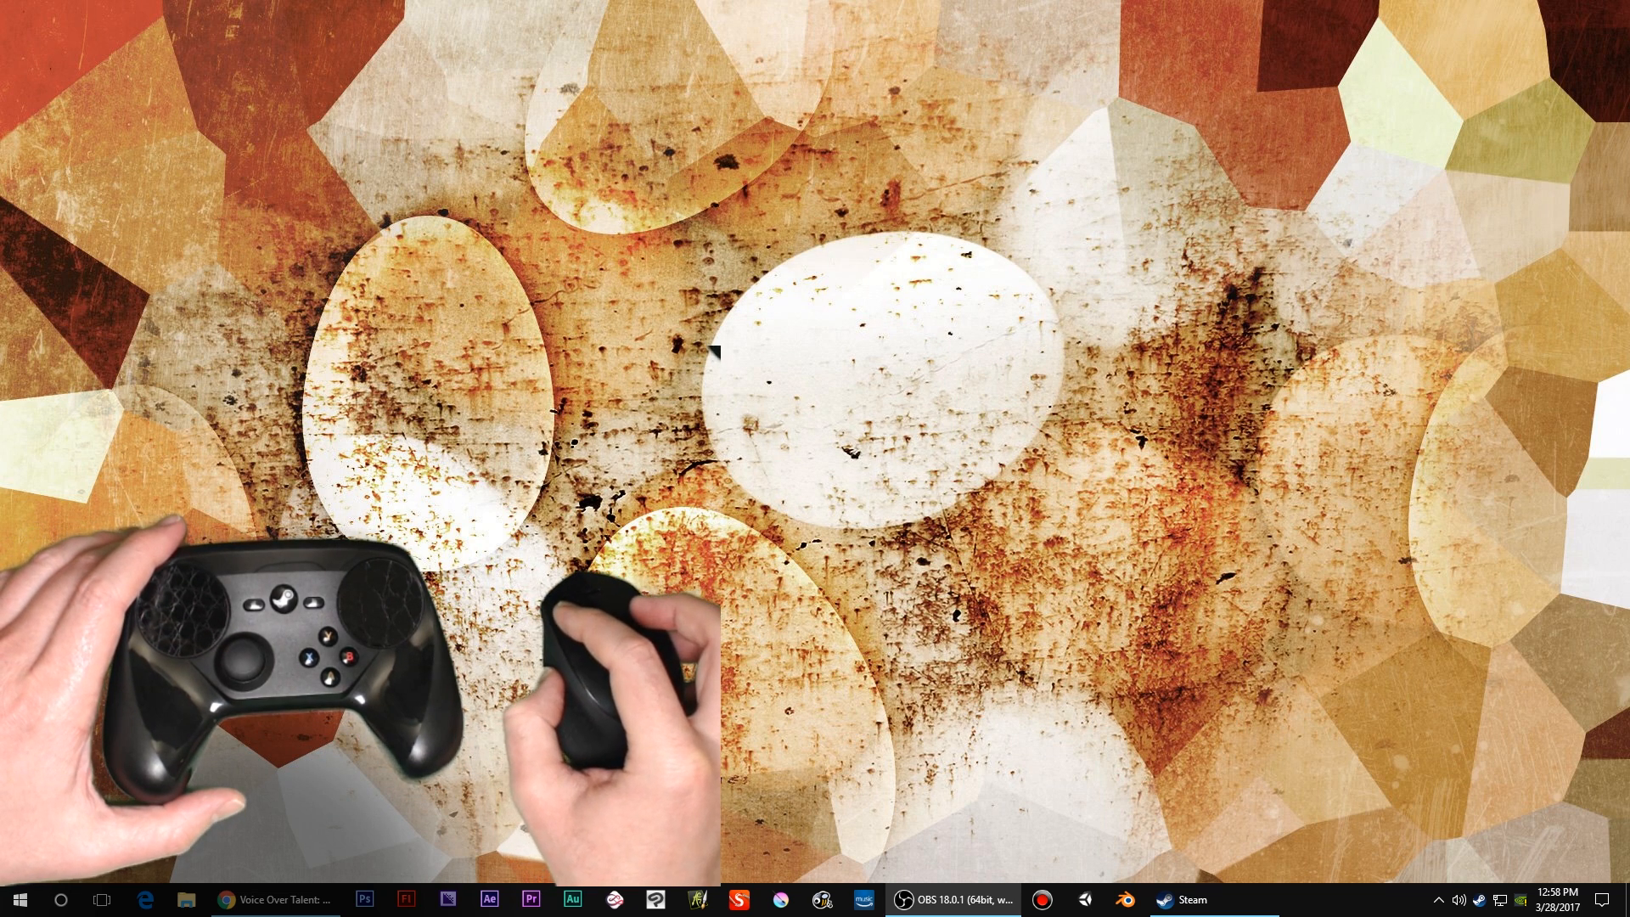
- Bring the OBS window into view, review the Game Capture source's properties including third-party overlay capture, and accept them
left_click_drag(1629, 58, 1337, 109)
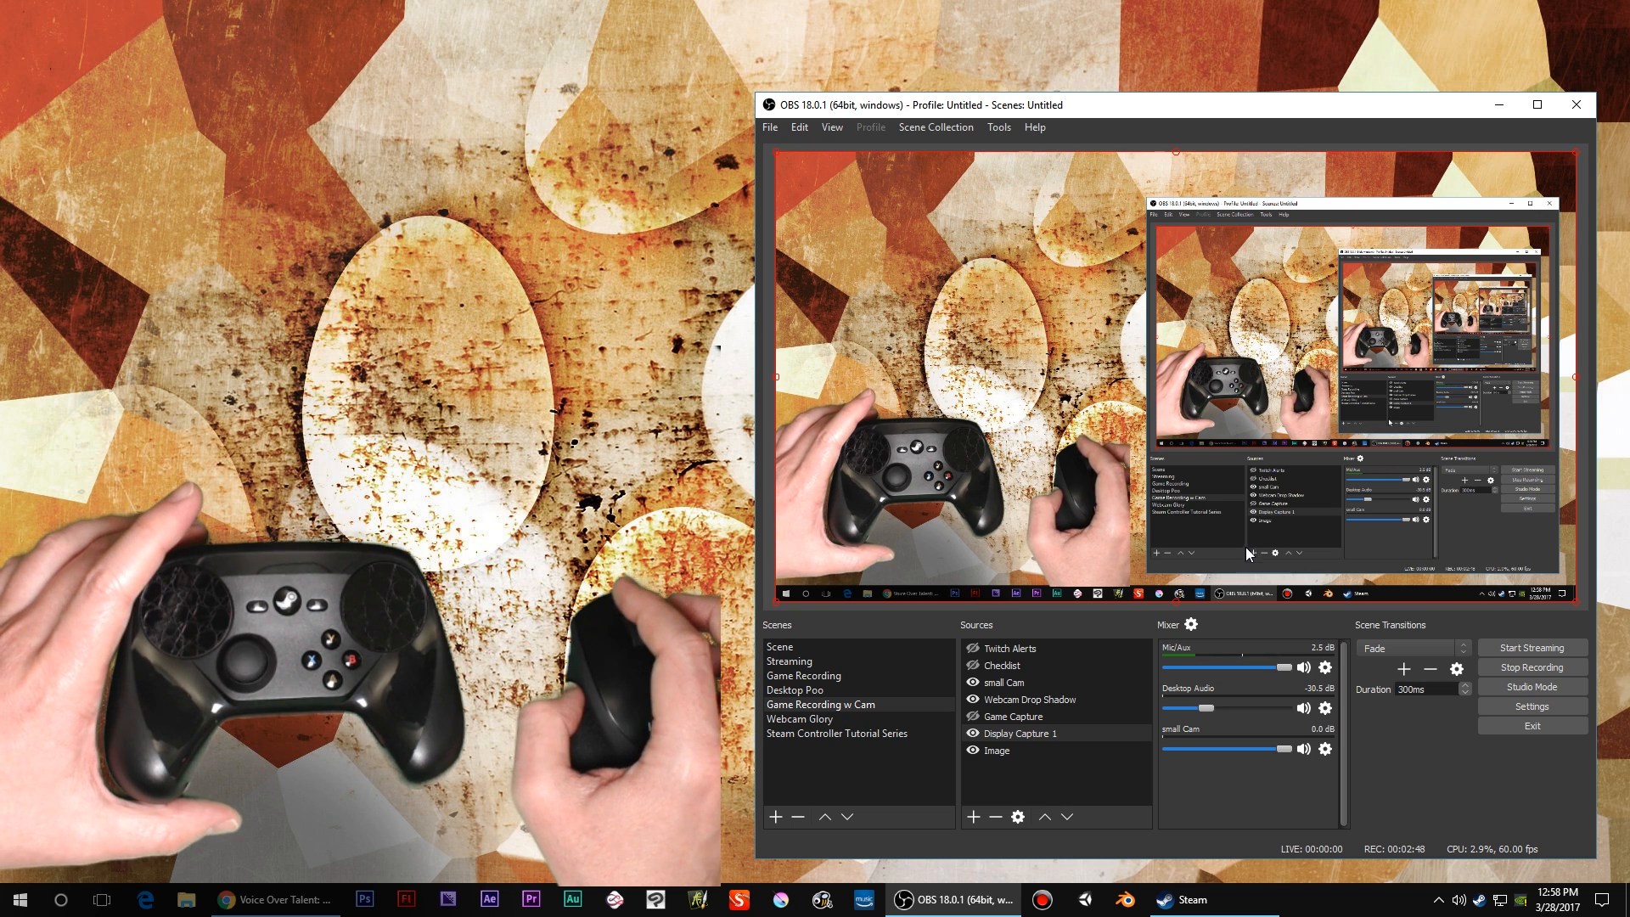
double_click(1007, 720)
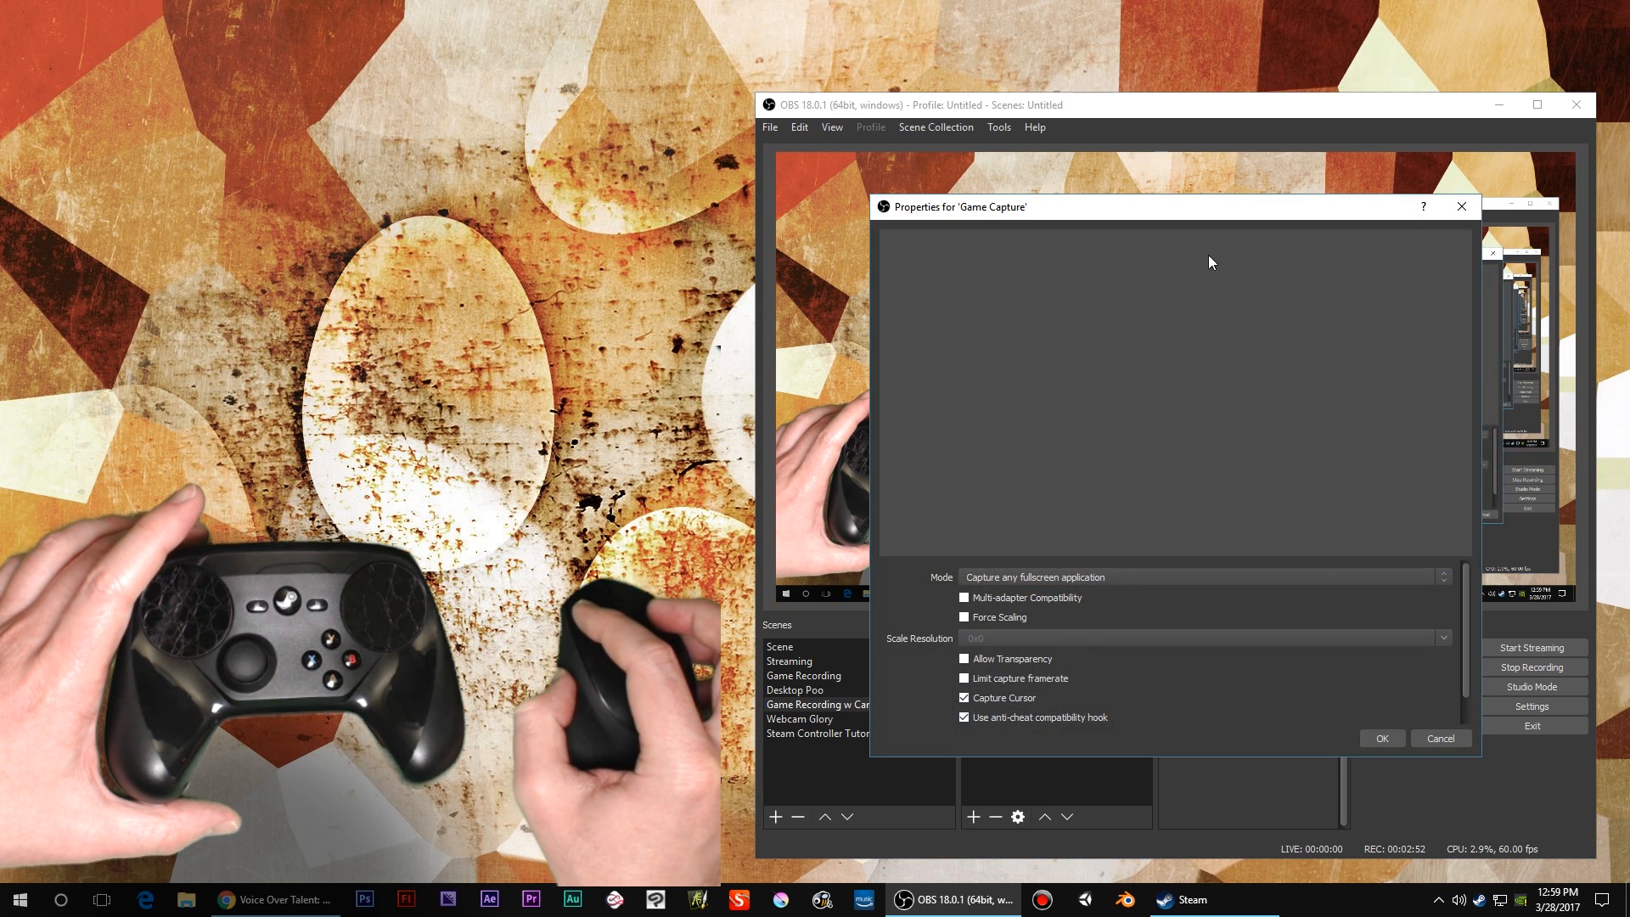
left_click_drag(1230, 208, 1358, 148)
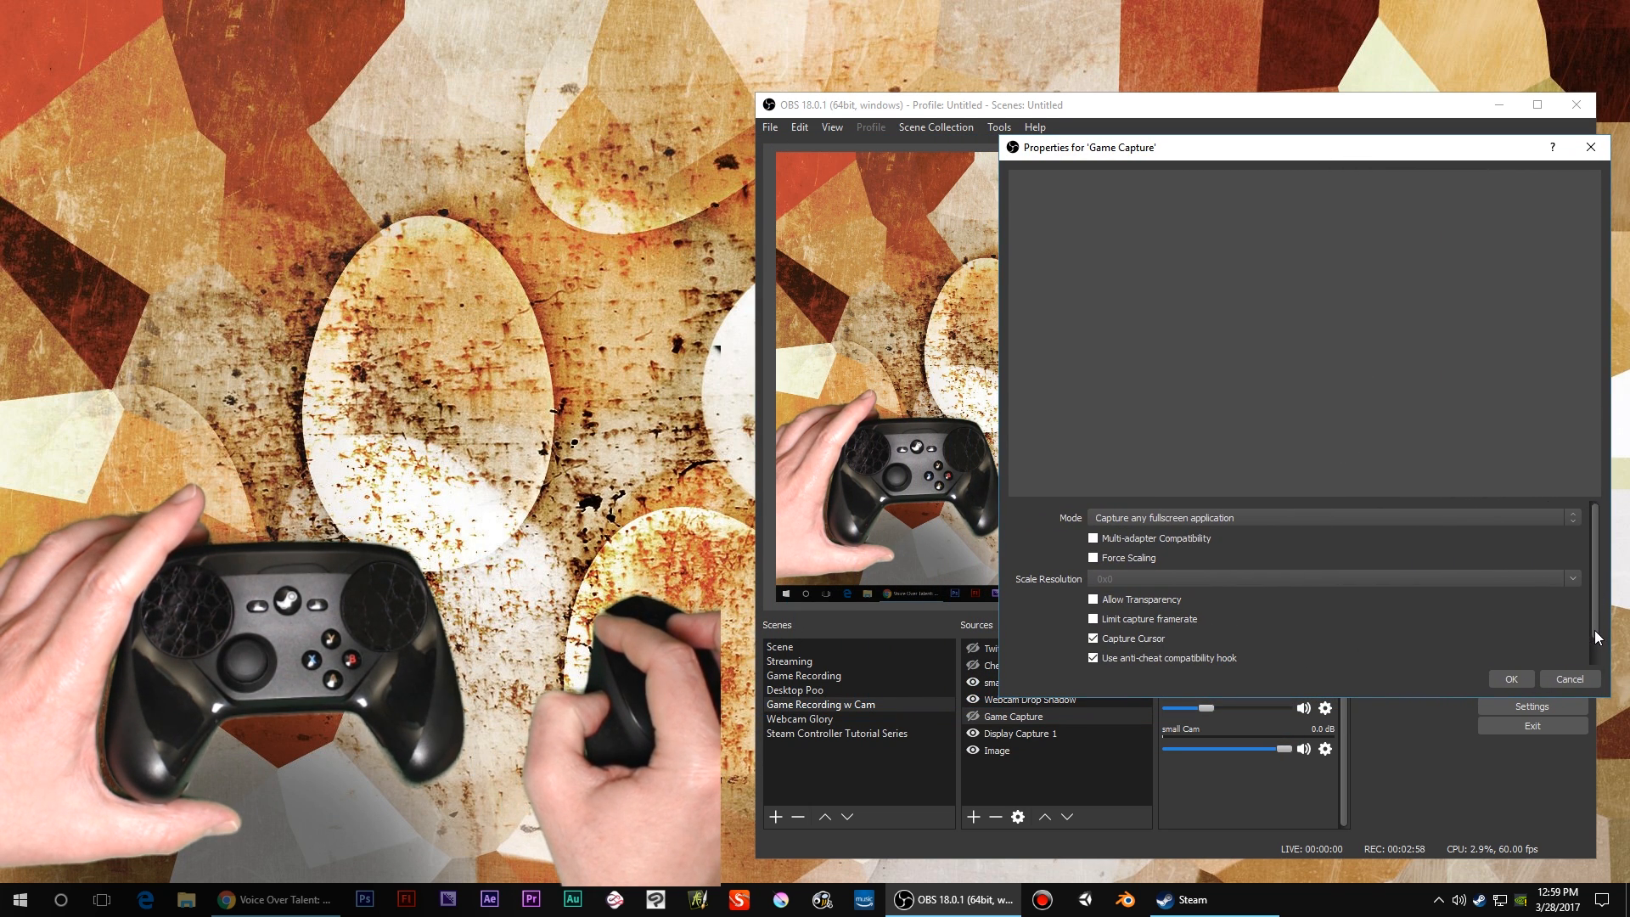
scroll(1437, 644, "down", 1)
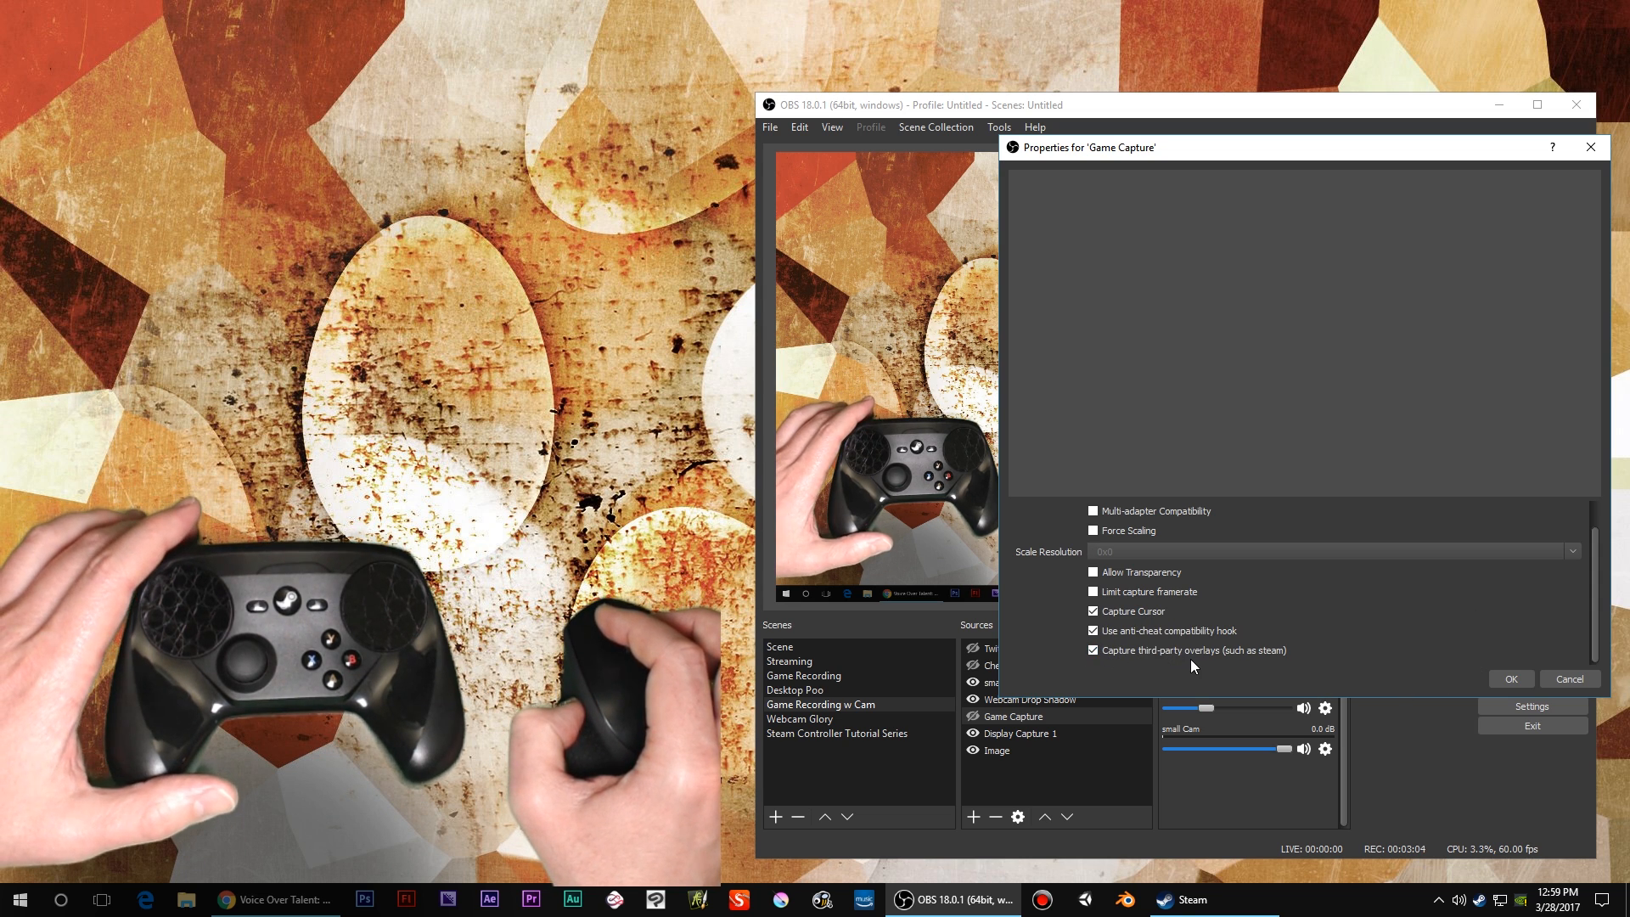
left_click(1517, 674)
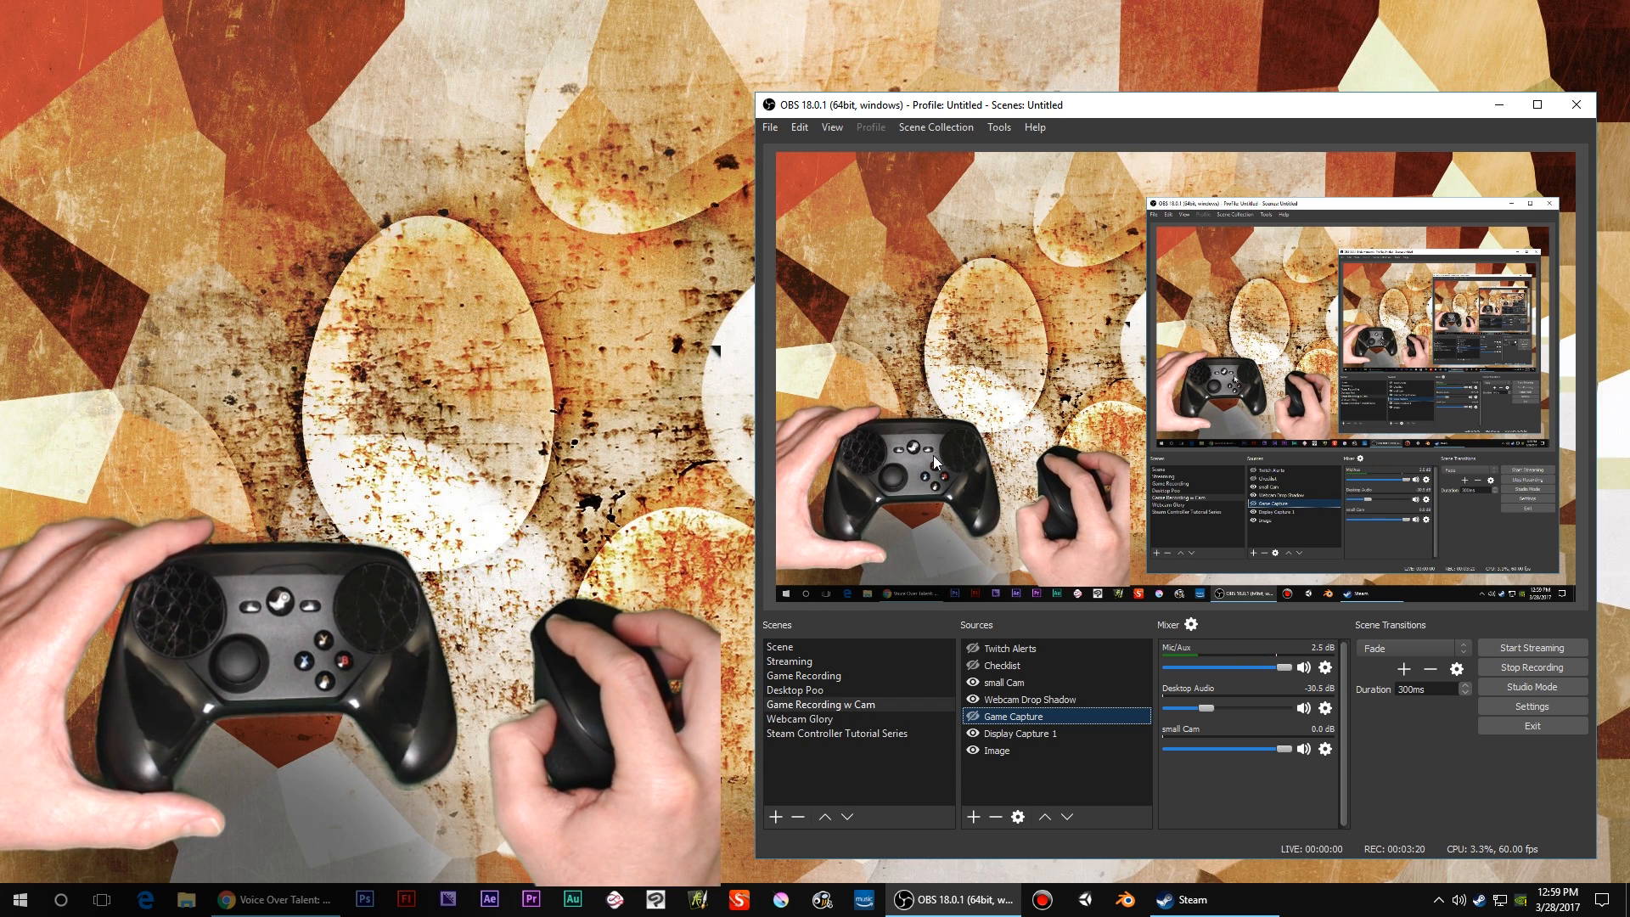
- Inspect the settings of the Chroma Key and Image Mask/Blend filters on the small Cam source
left_click(1002, 685)
right_click(1002, 684)
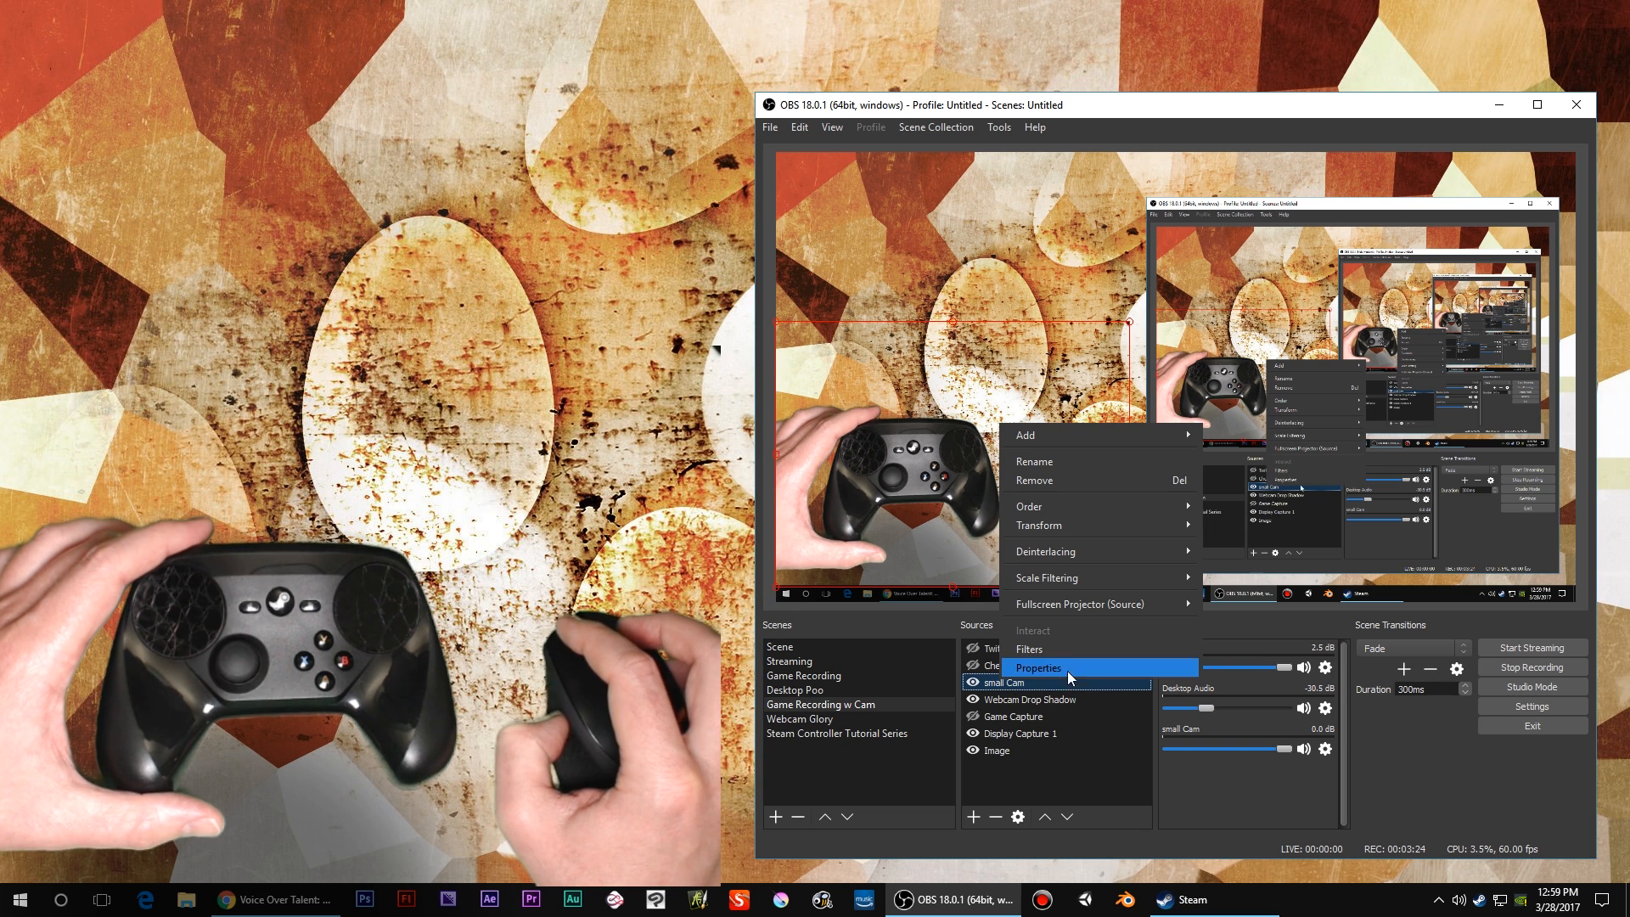
left_click(1036, 648)
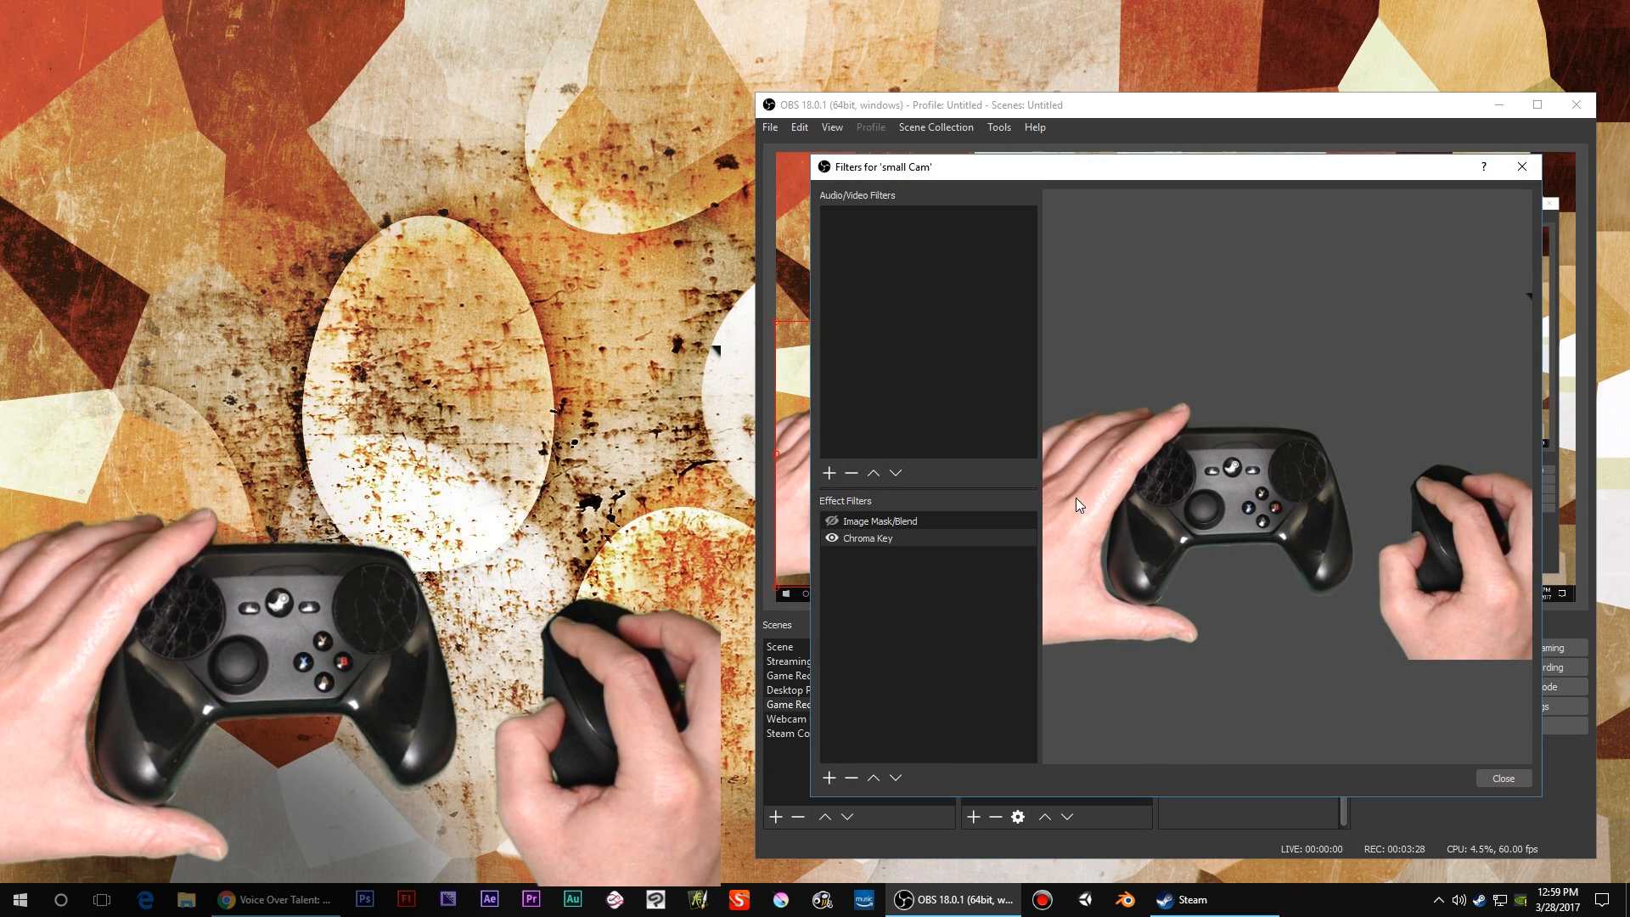
left_click(874, 539)
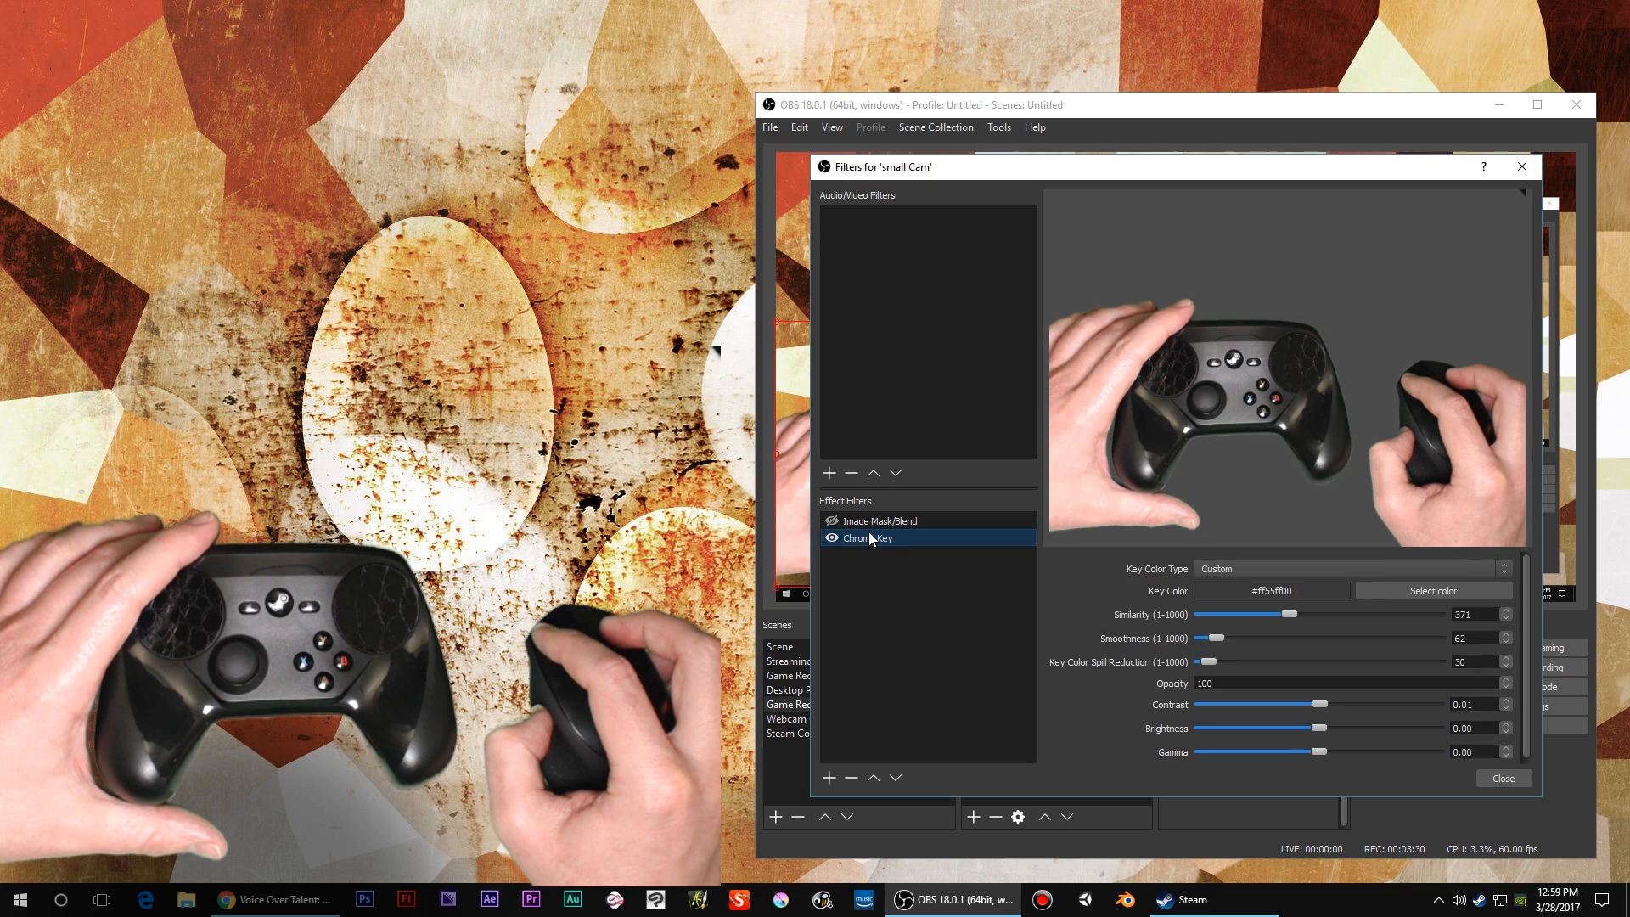
left_click(879, 522)
left_click(832, 522)
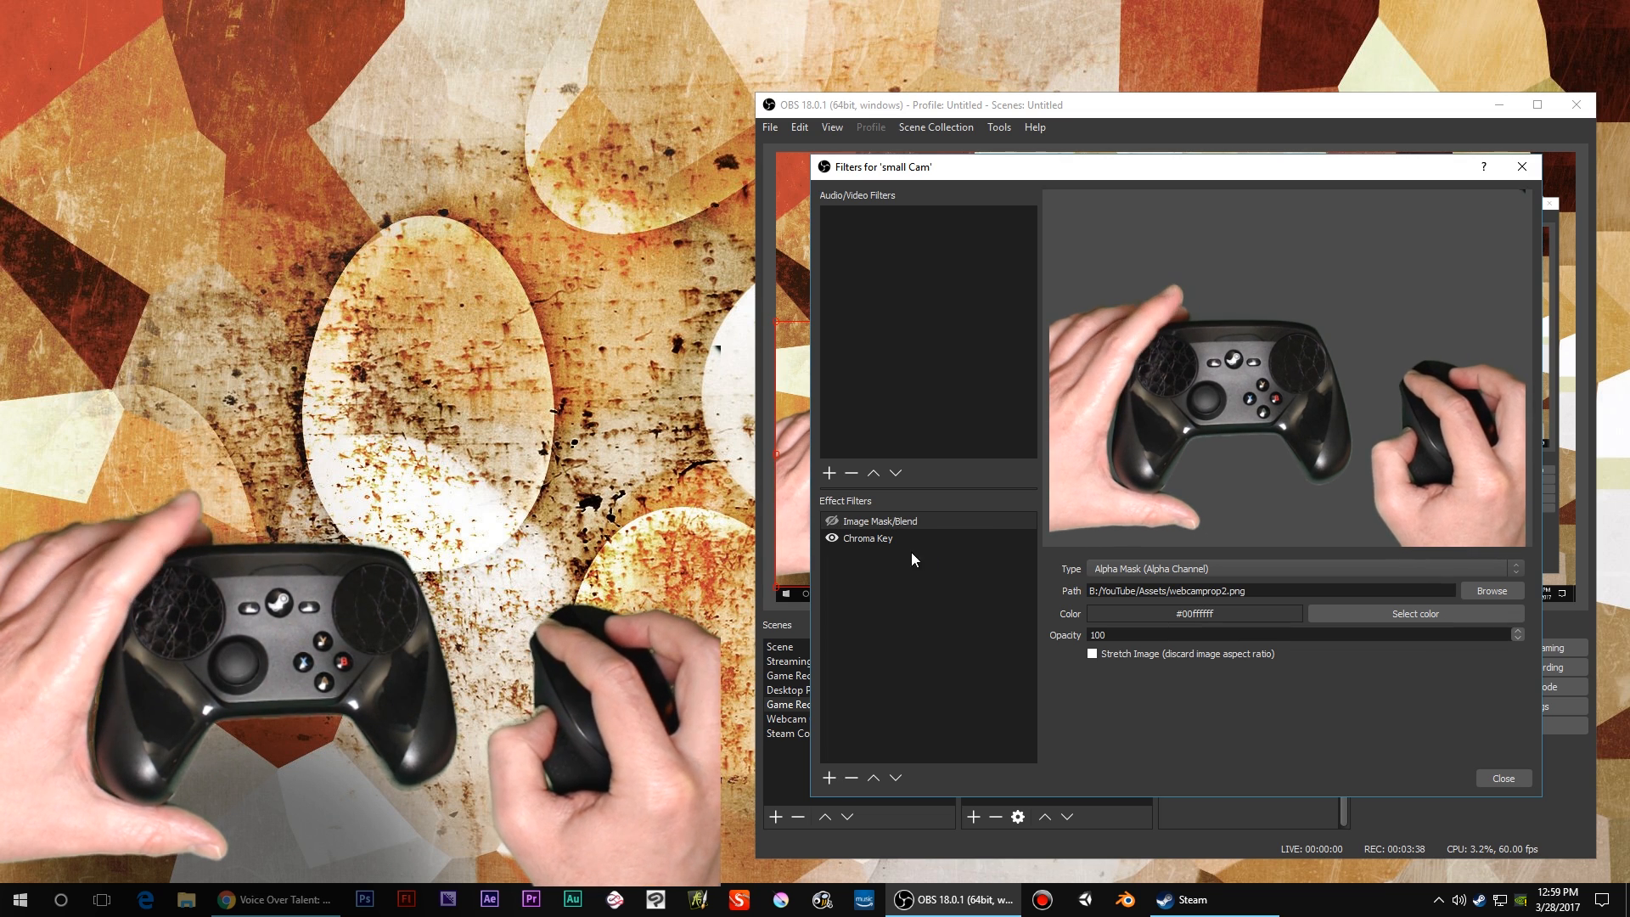
left_click(890, 537)
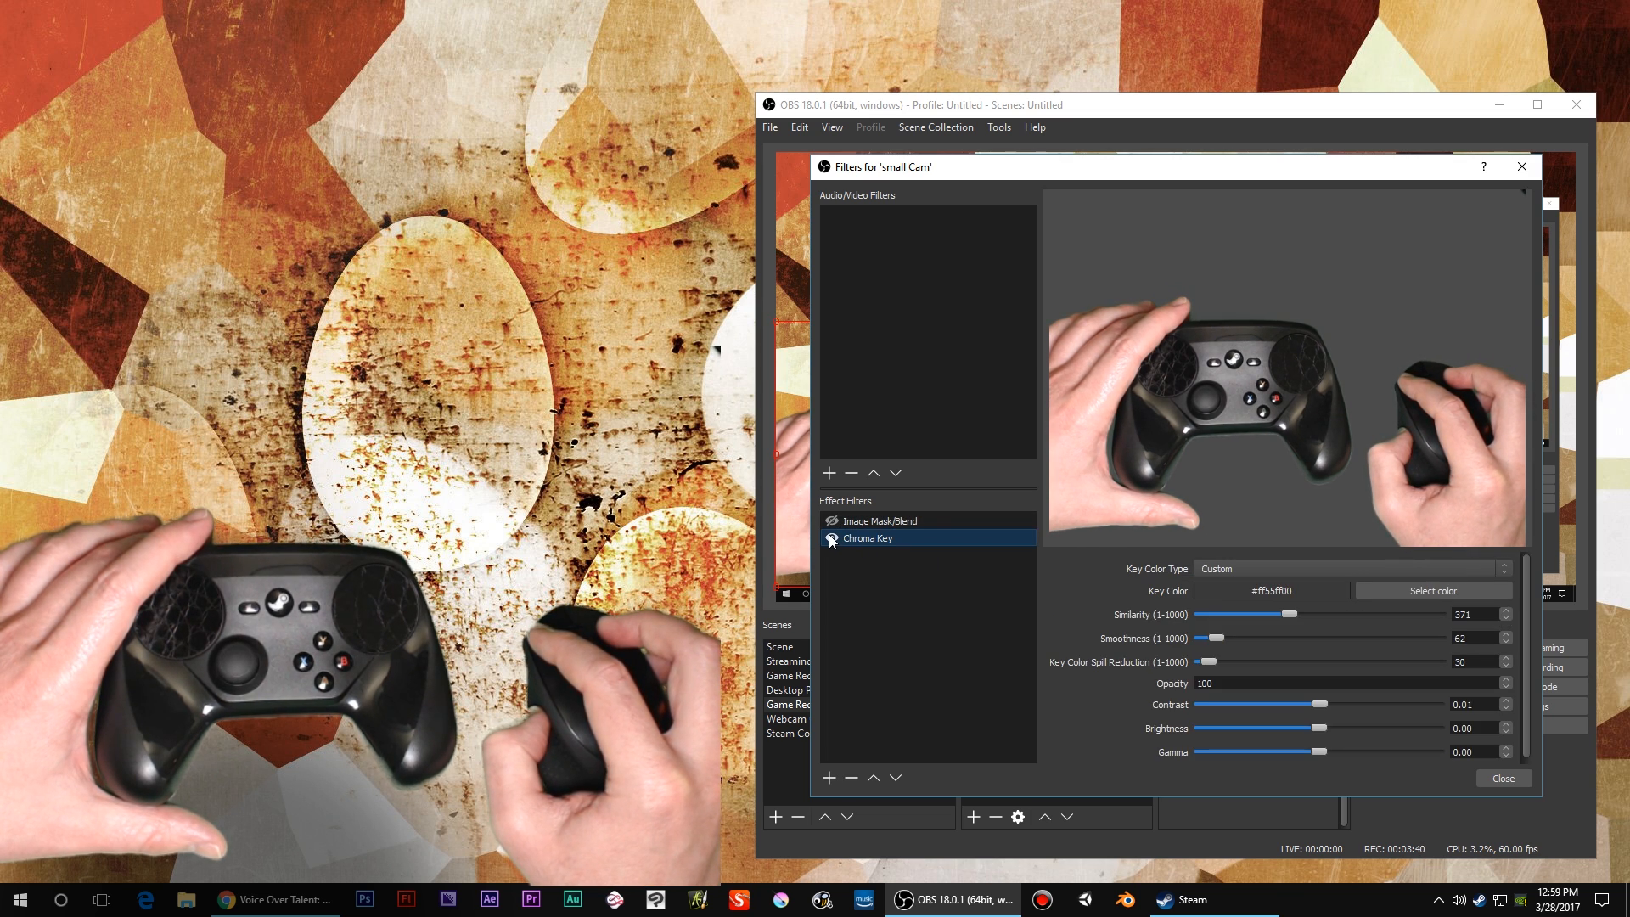
- Switch the small Cam's Chroma Key filter off and on again to compare the image, and close its filters
left_click(832, 539)
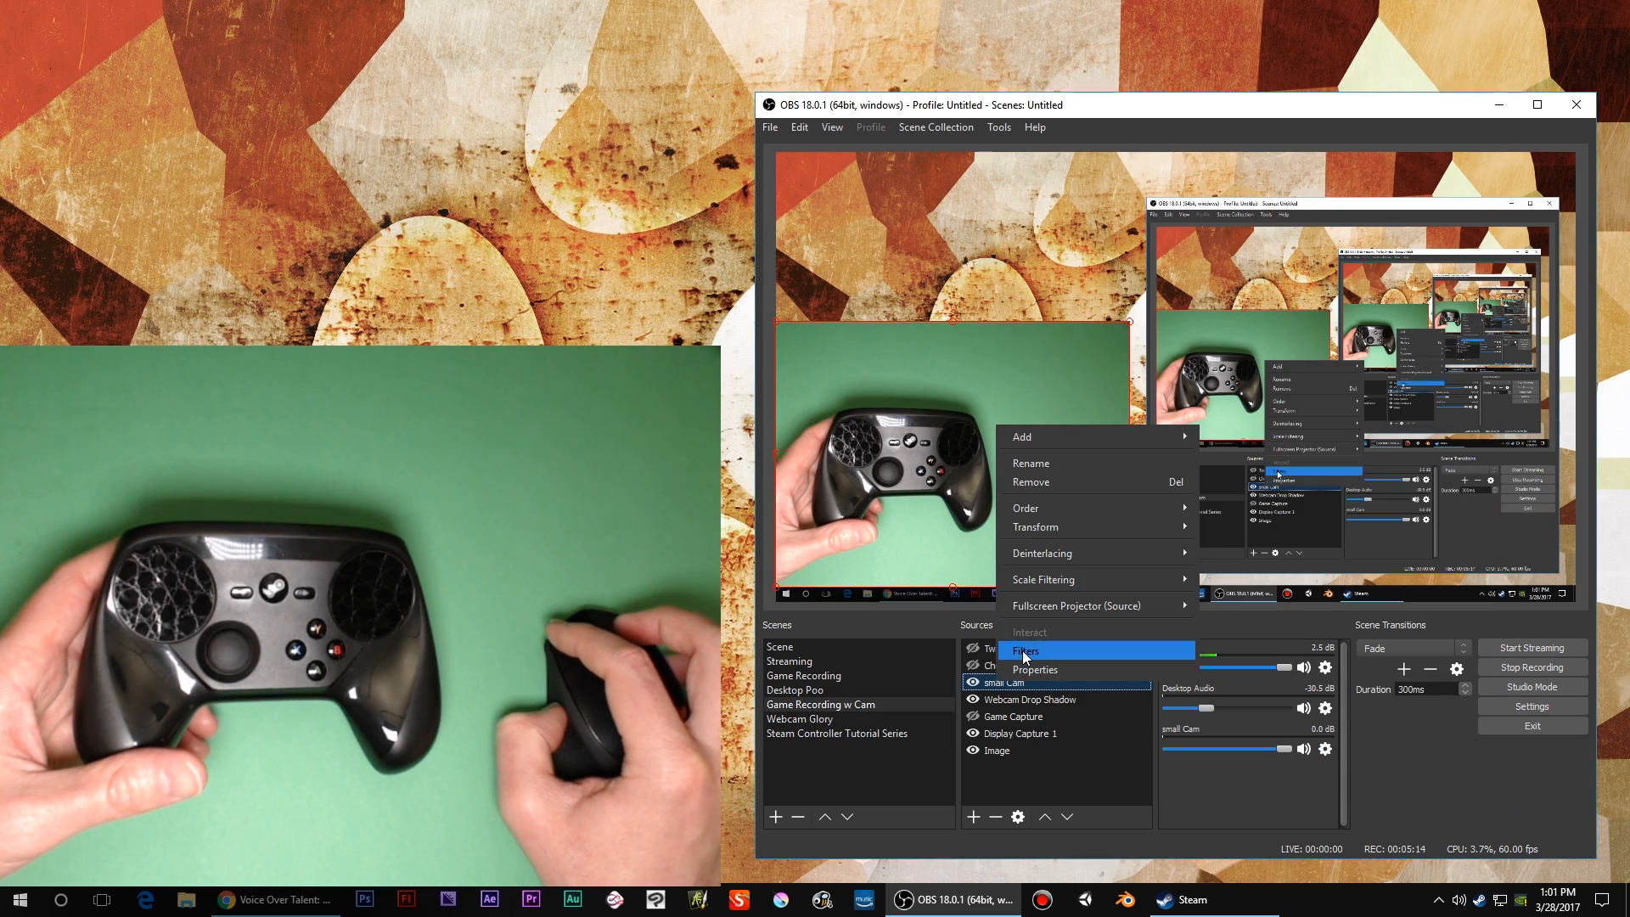
left_click(1025, 651)
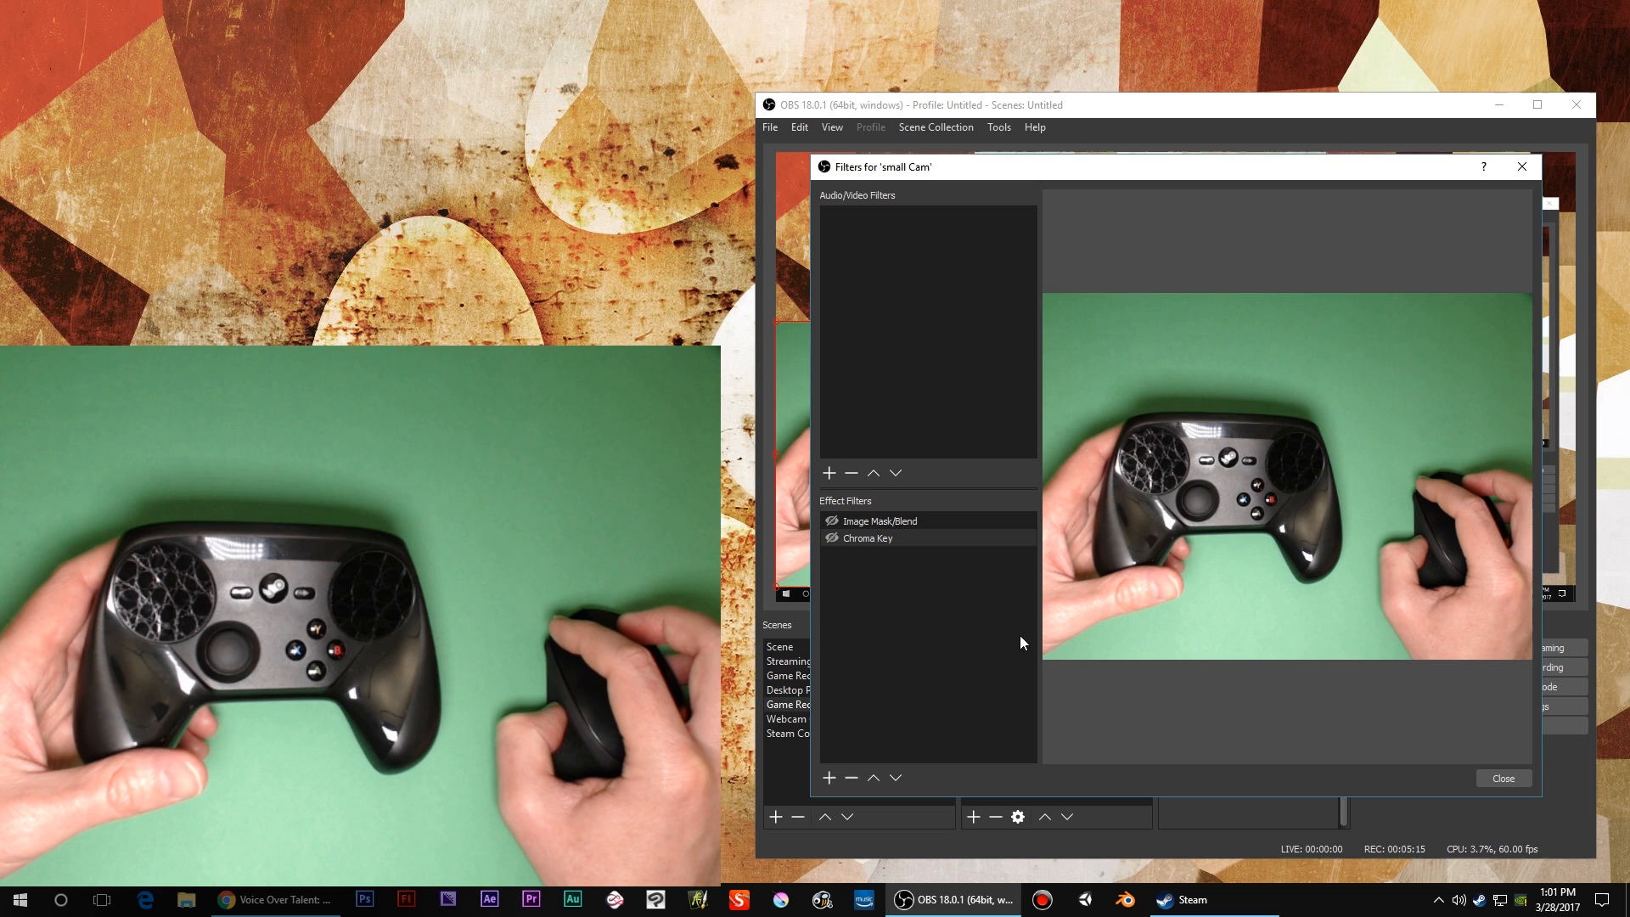
left_click(833, 538)
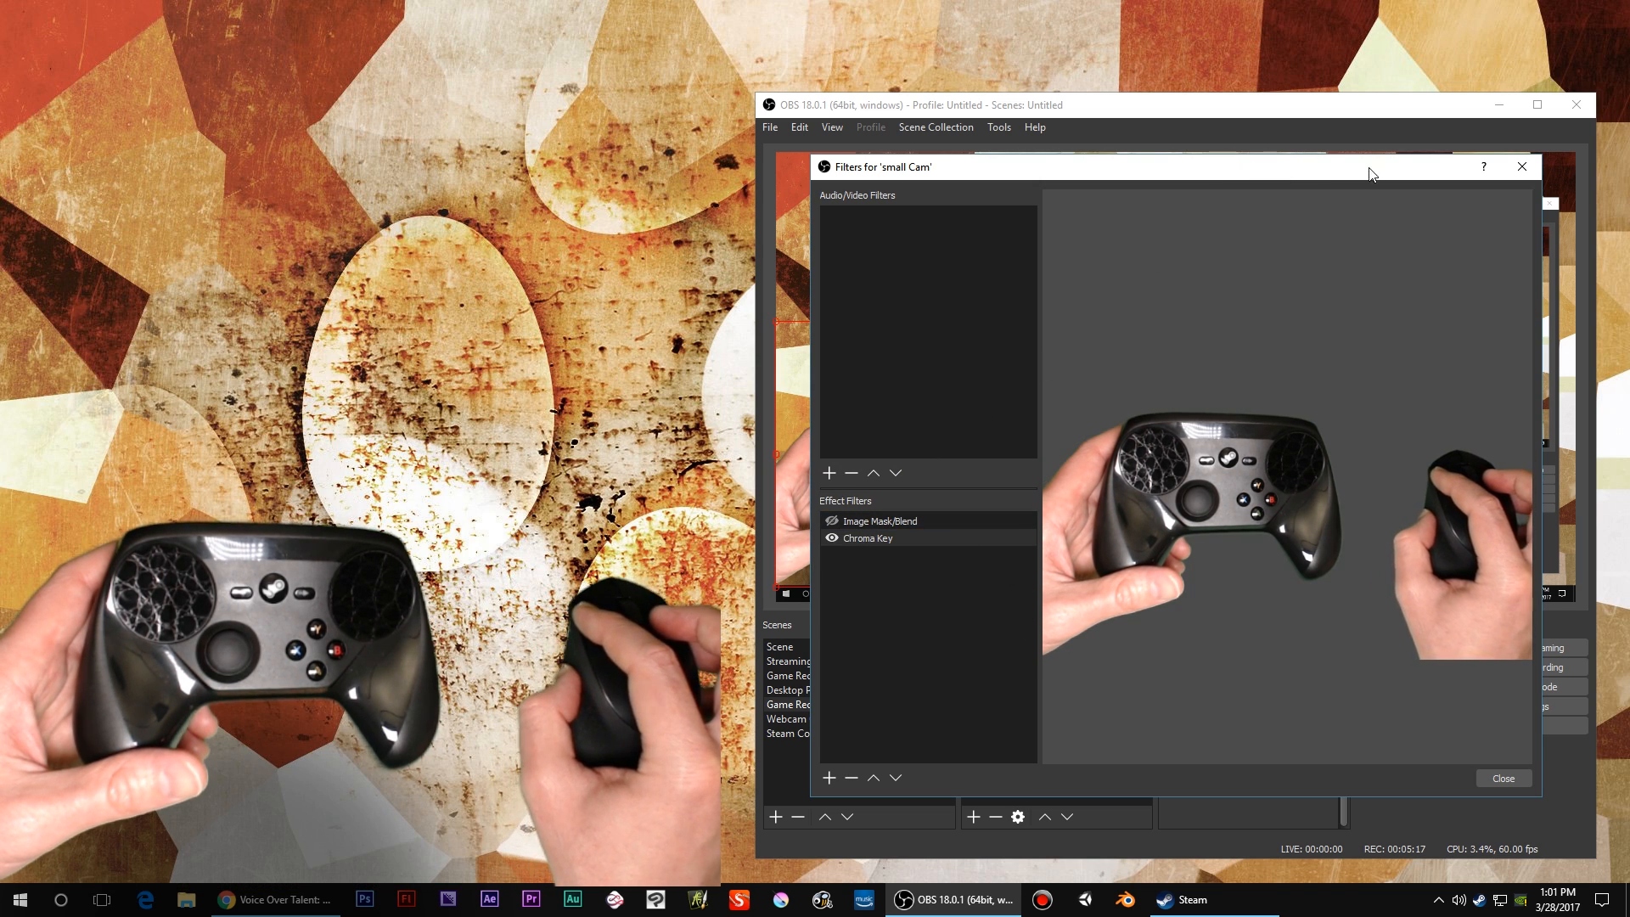
left_click(1519, 168)
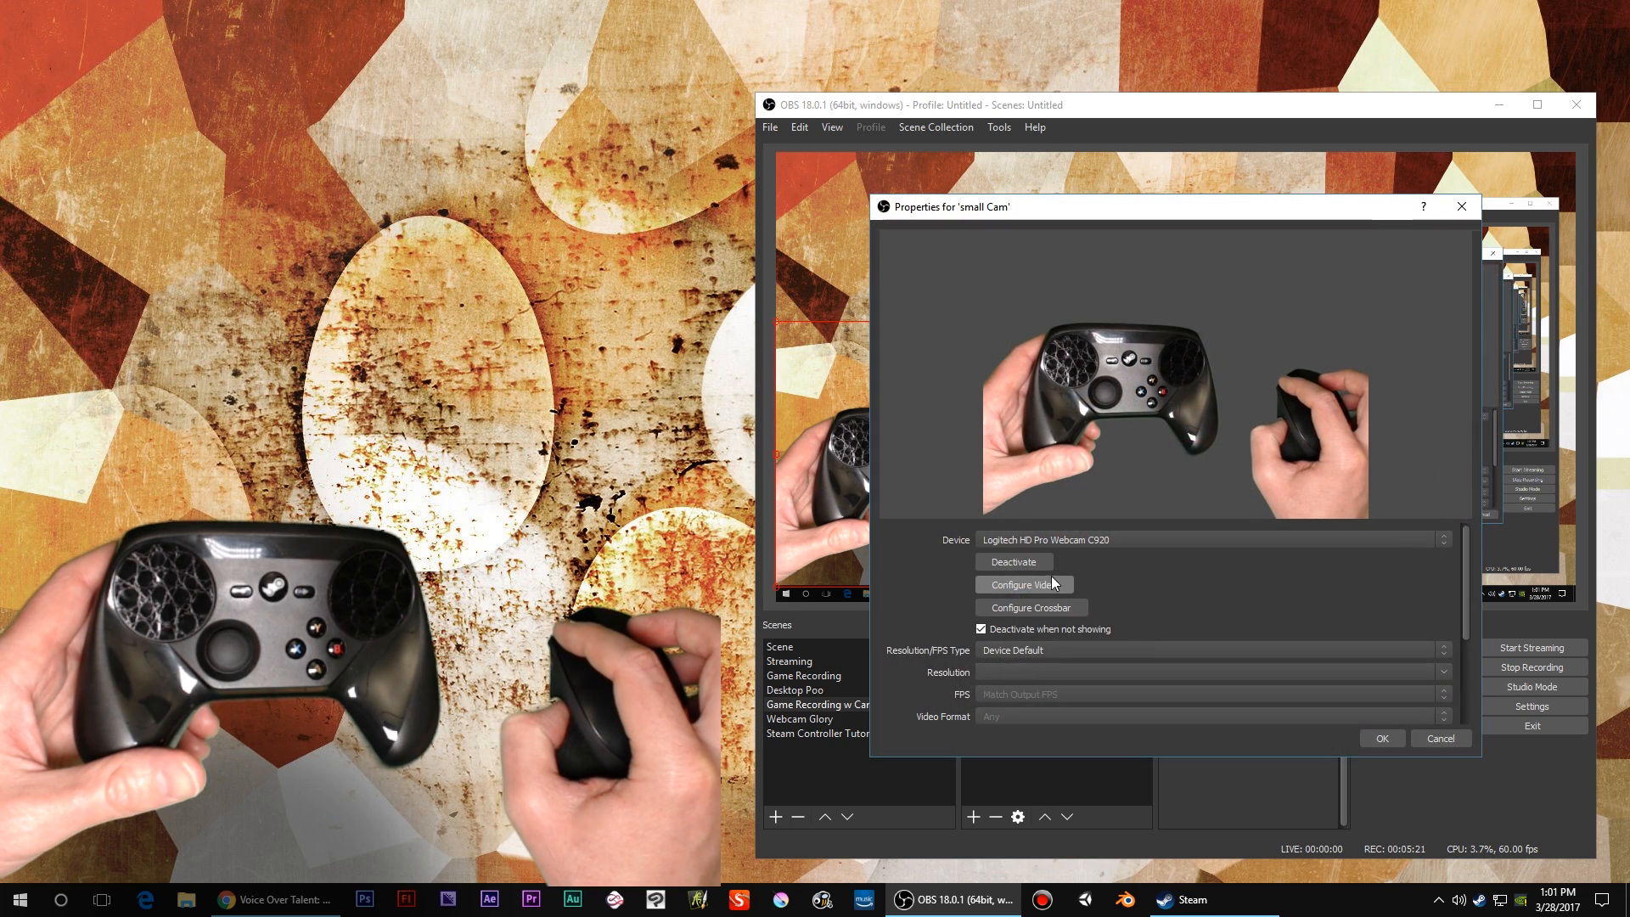
- Fine-tune the small Cam webcam's White Balance and slightly raise its Color Intensity in the advanced video settings, saving and accepting the changes
left_click_drag(1142, 216, 368, 23)
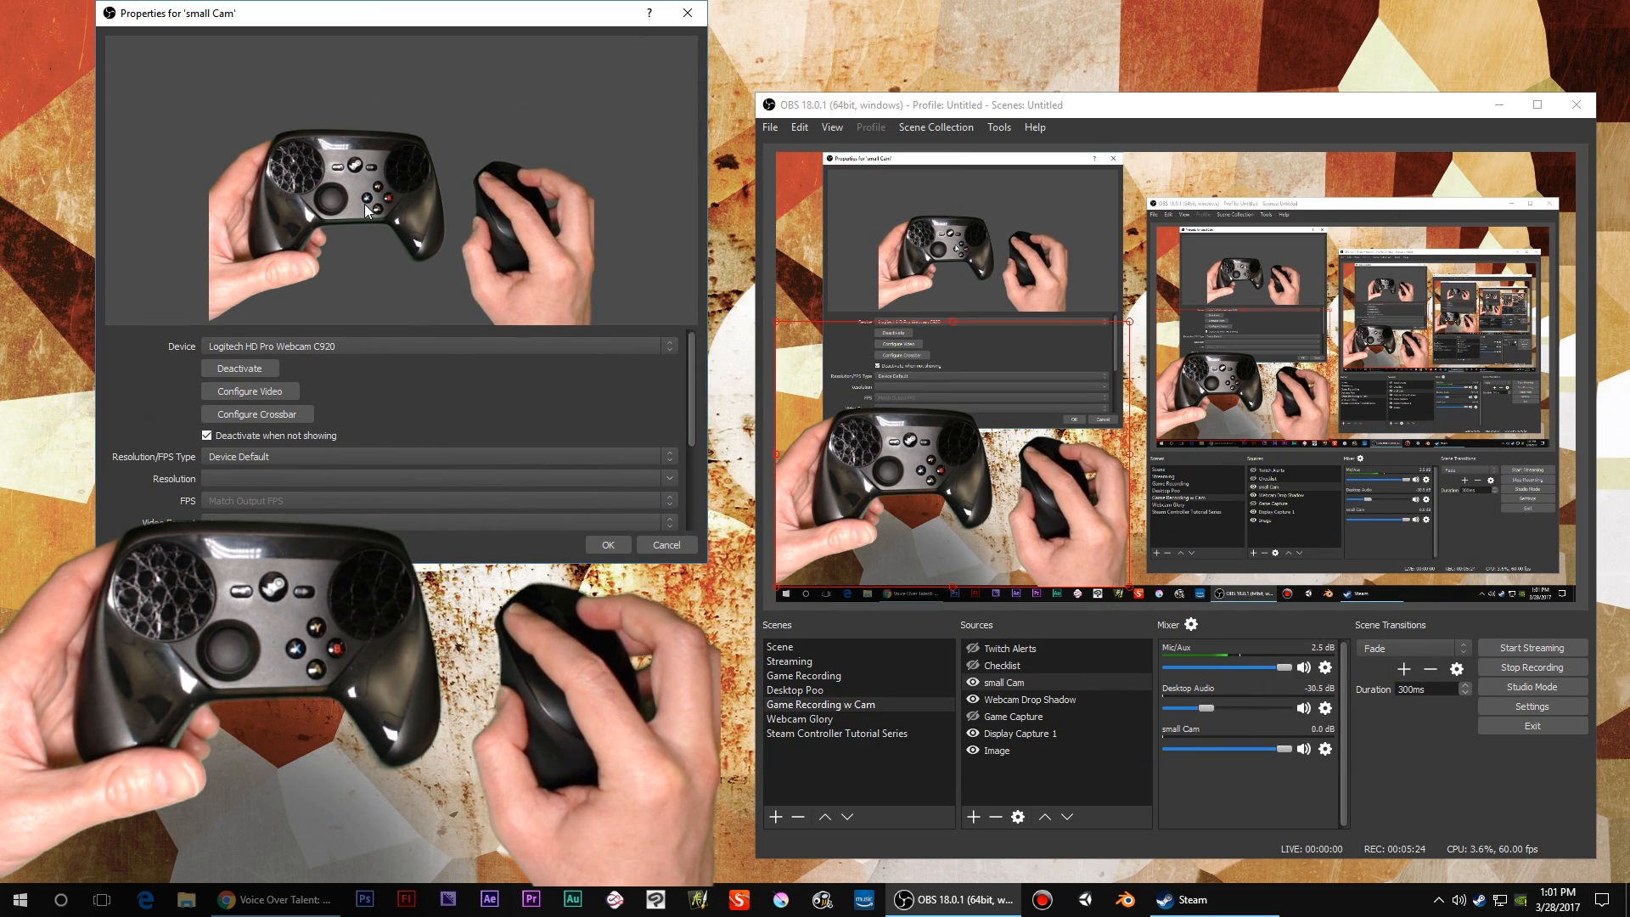
left_click(268, 392)
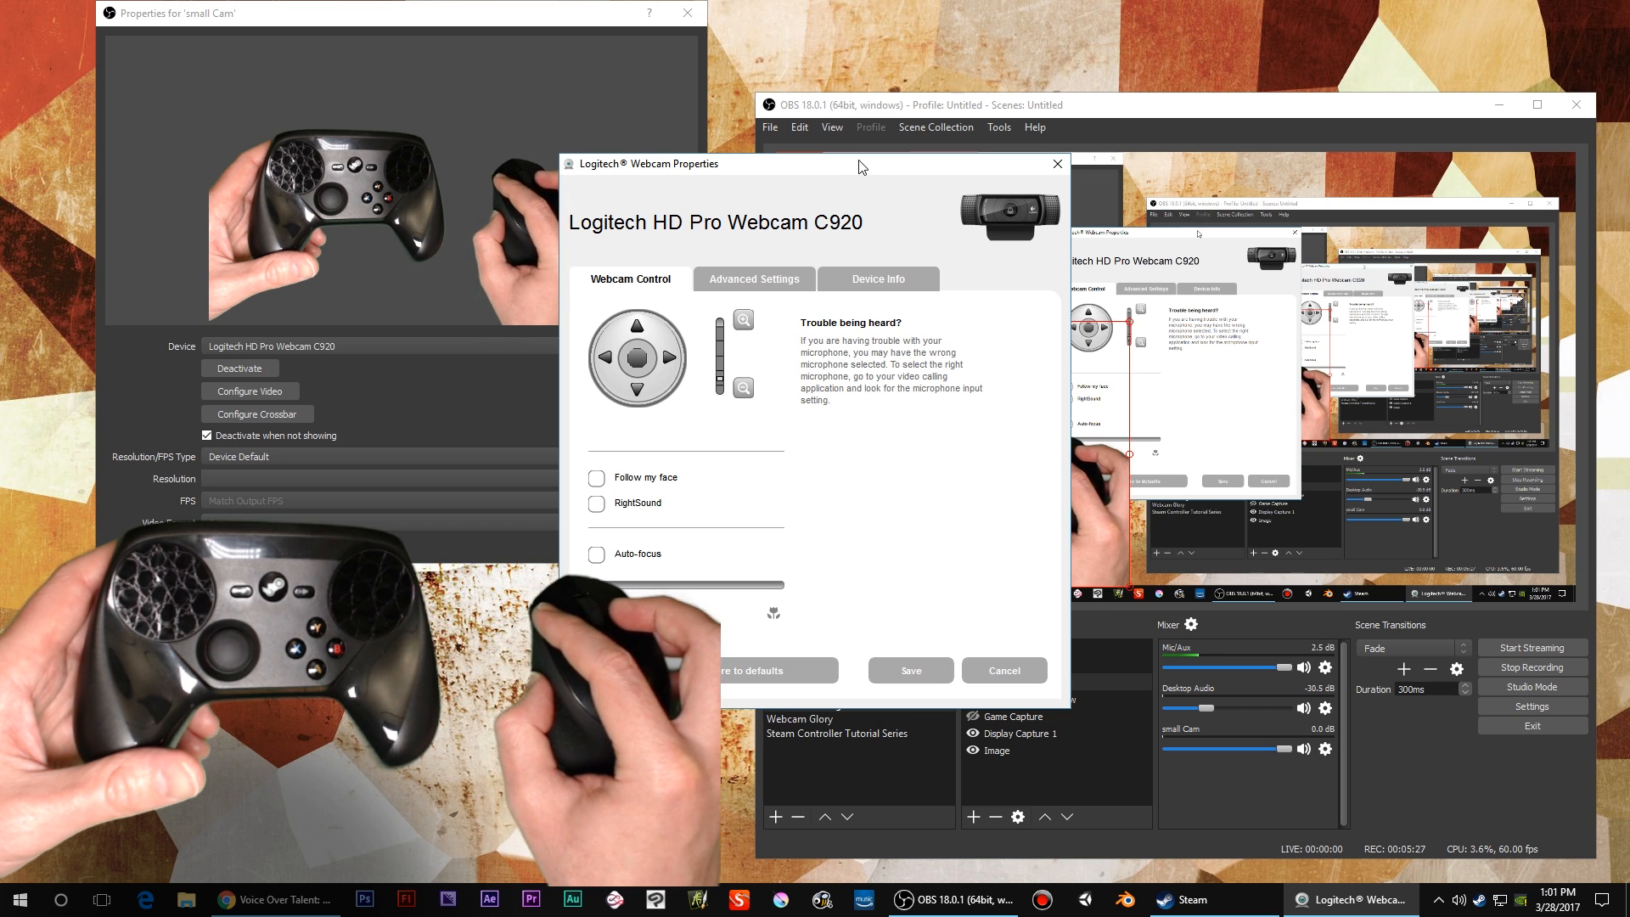
left_click_drag(862, 160, 463, 107)
left_click(360, 211)
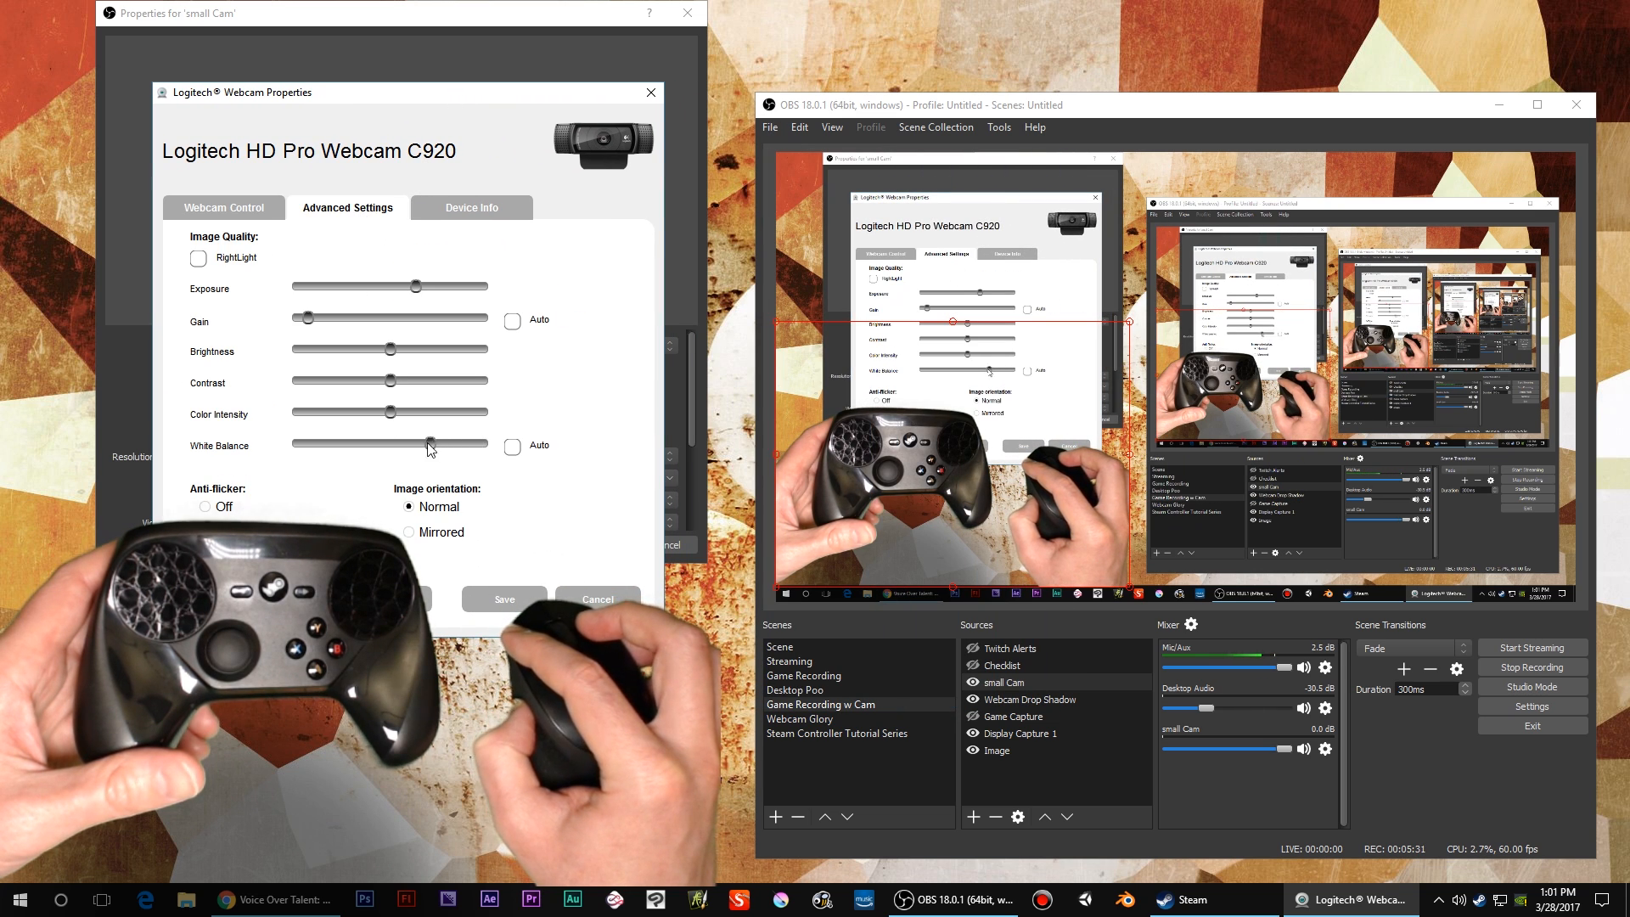
left_click_drag(431, 444, 465, 466)
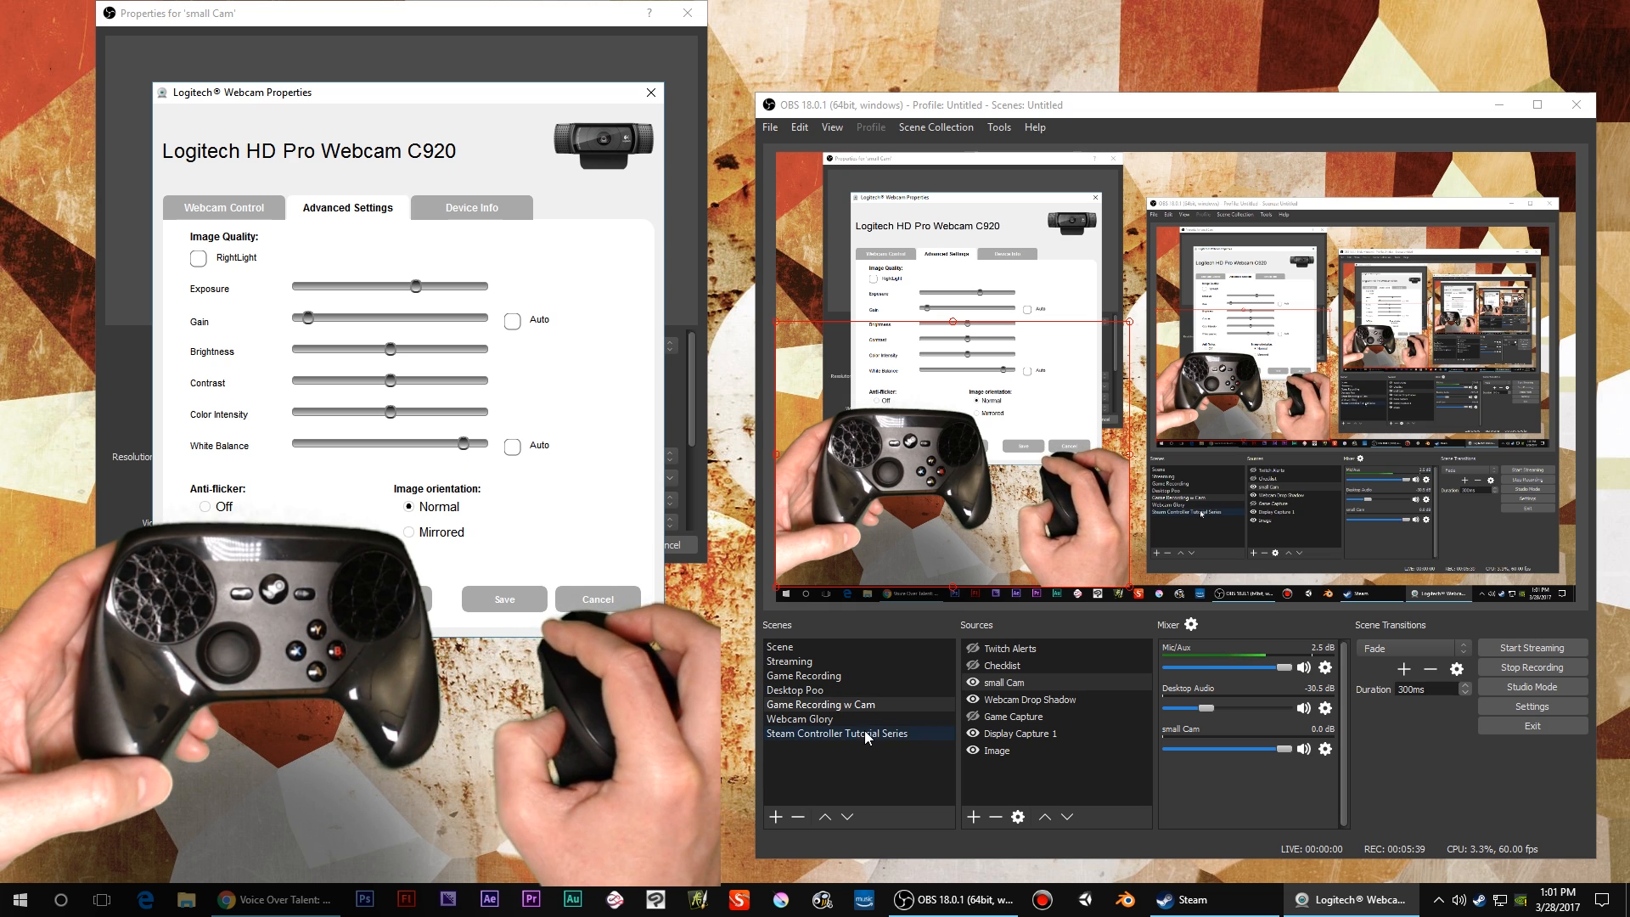
left_click(981, 700)
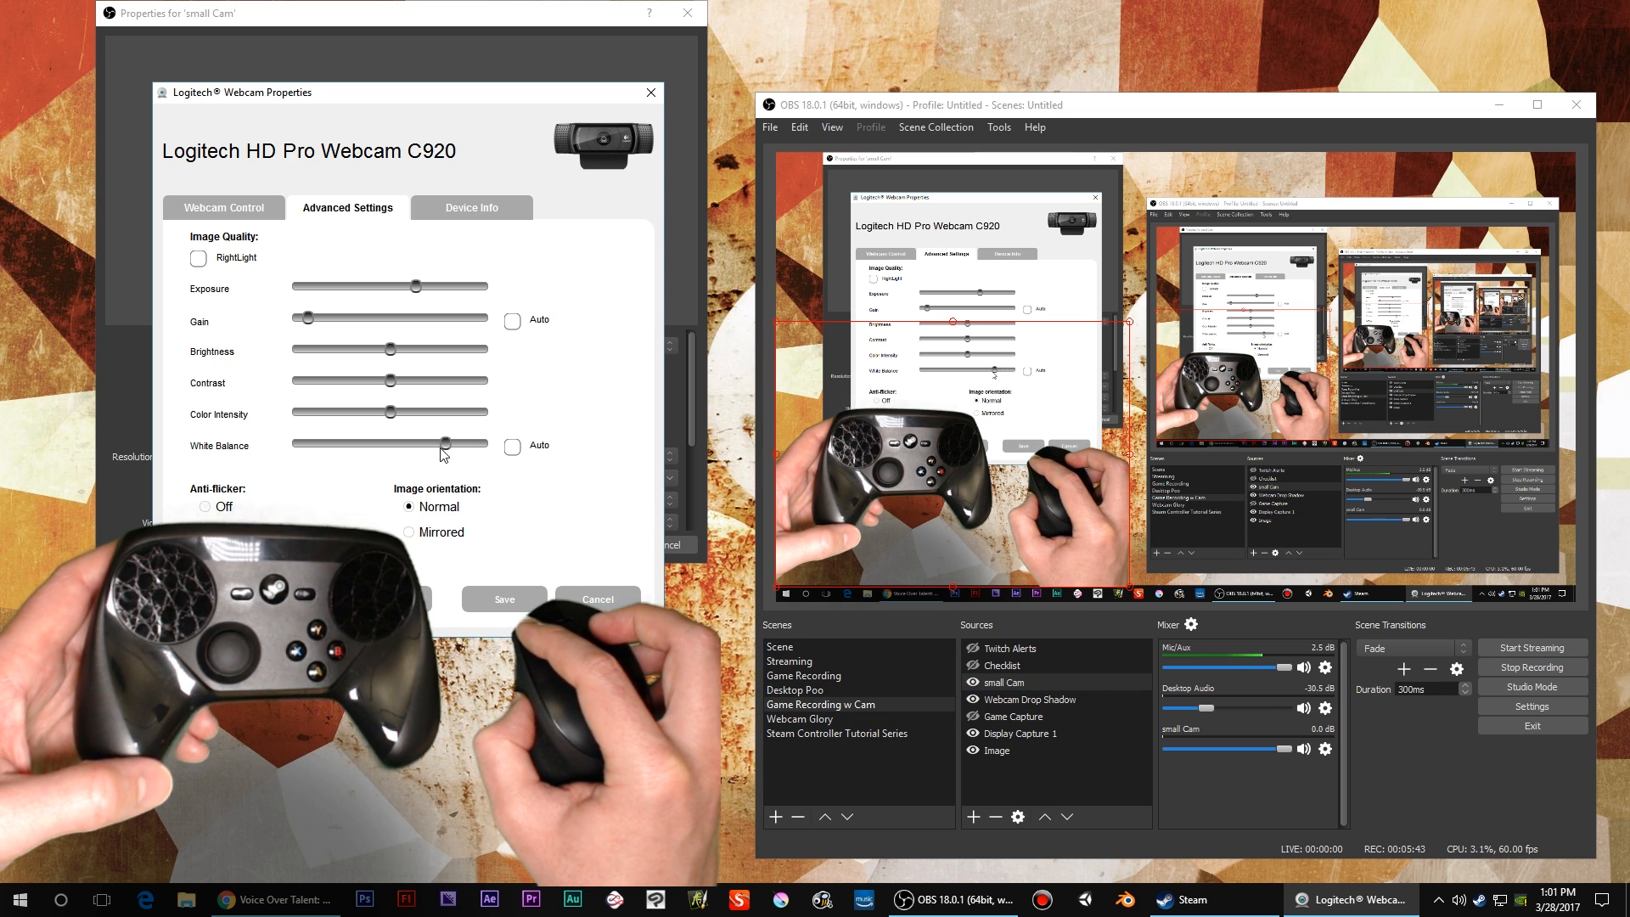
mouse_move(441, 452)
left_mouse_down()
mouse_move(484, 449)
mouse_move(425, 450)
mouse_move(439, 450)
left_mouse_up()
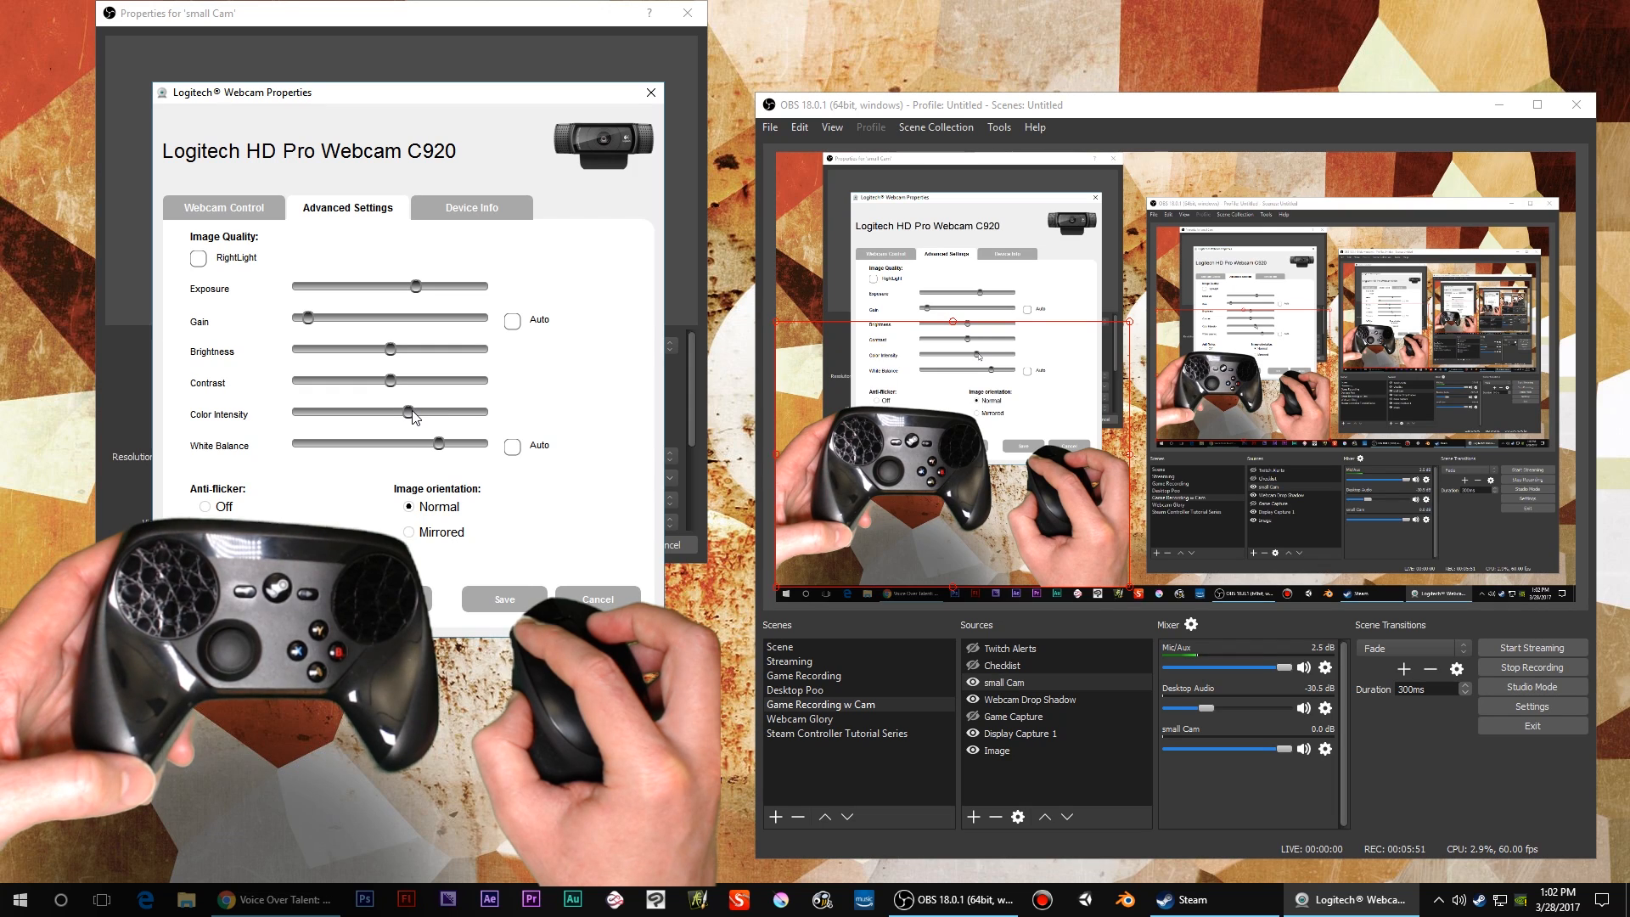
left_click(540, 605)
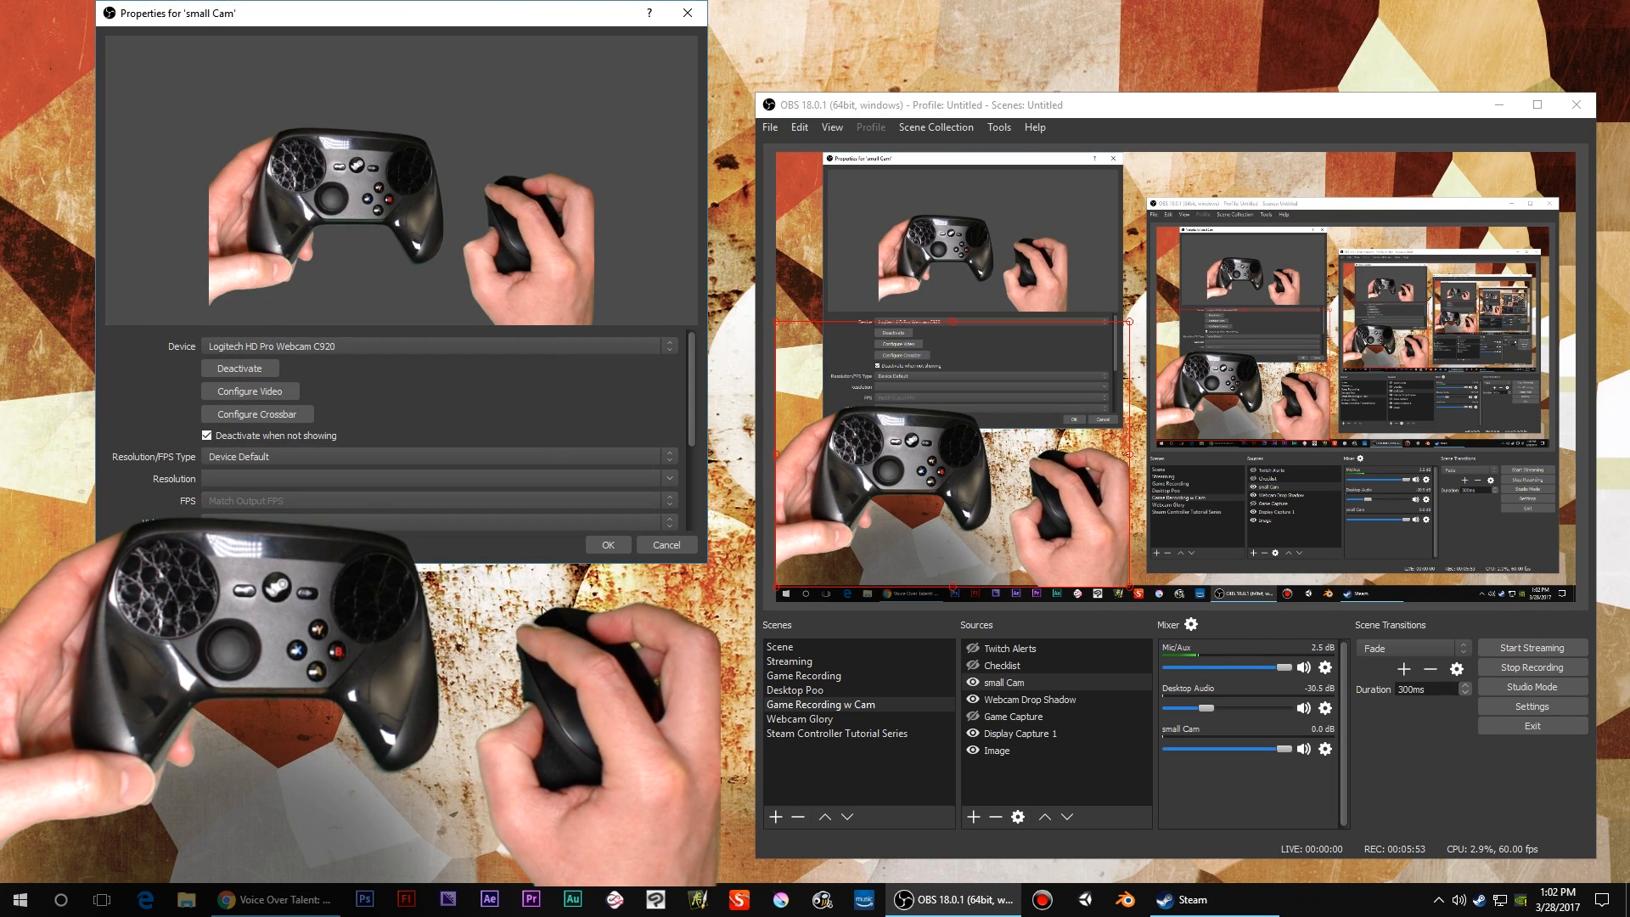
left_click(606, 543)
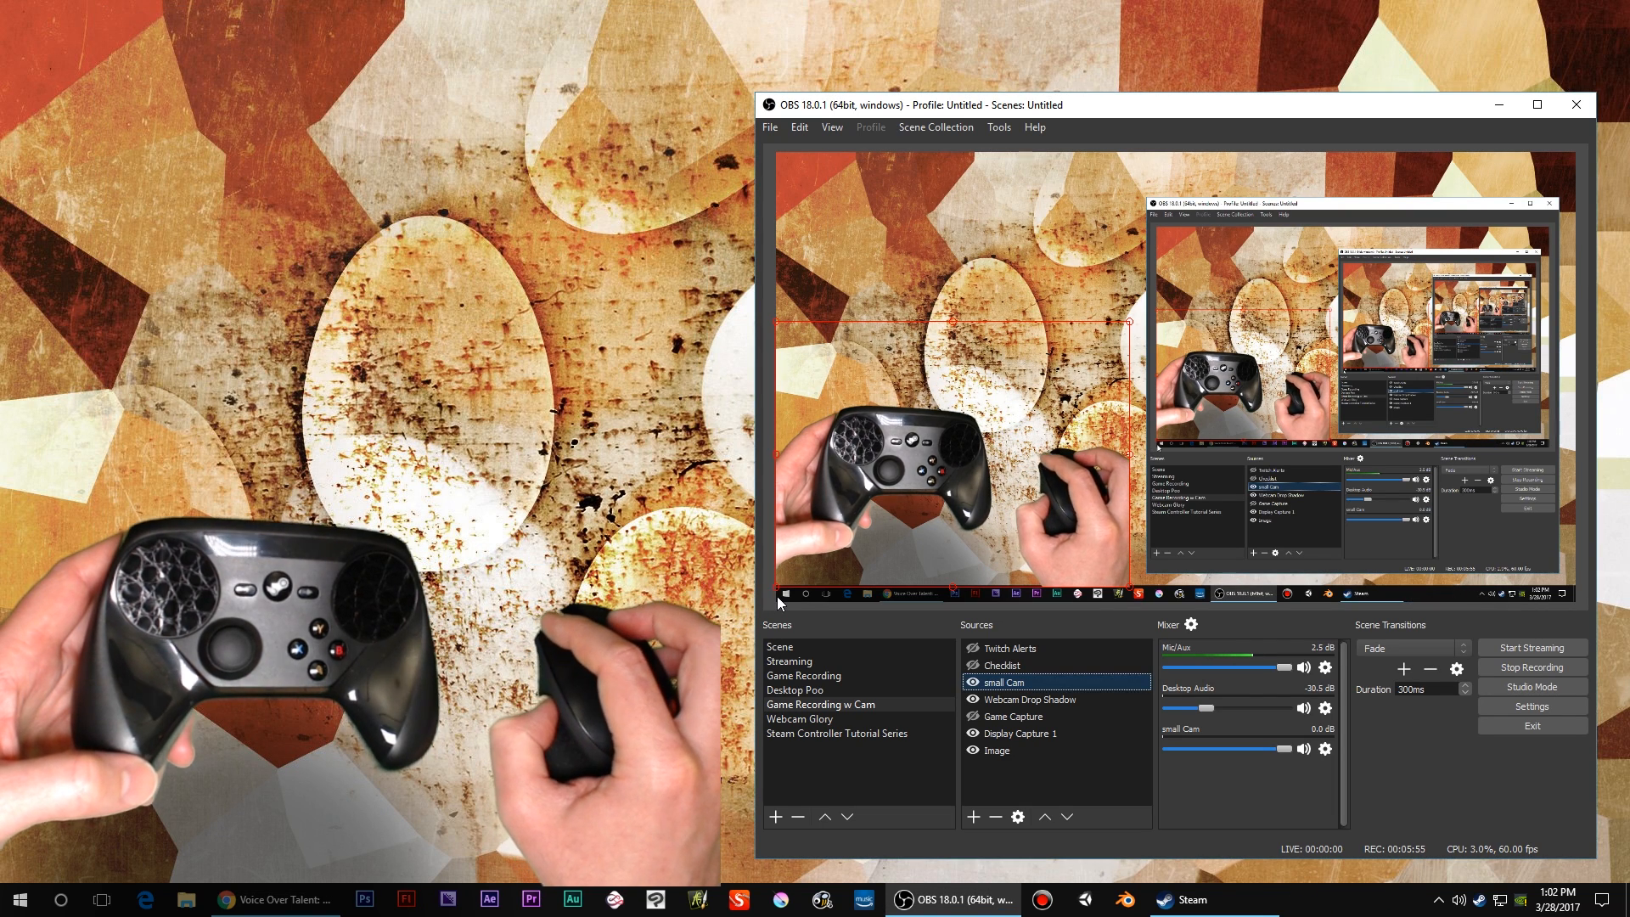
- Turn off the small Cam's Chroma Key filter and open the filter's settings
right_click(1004, 684)
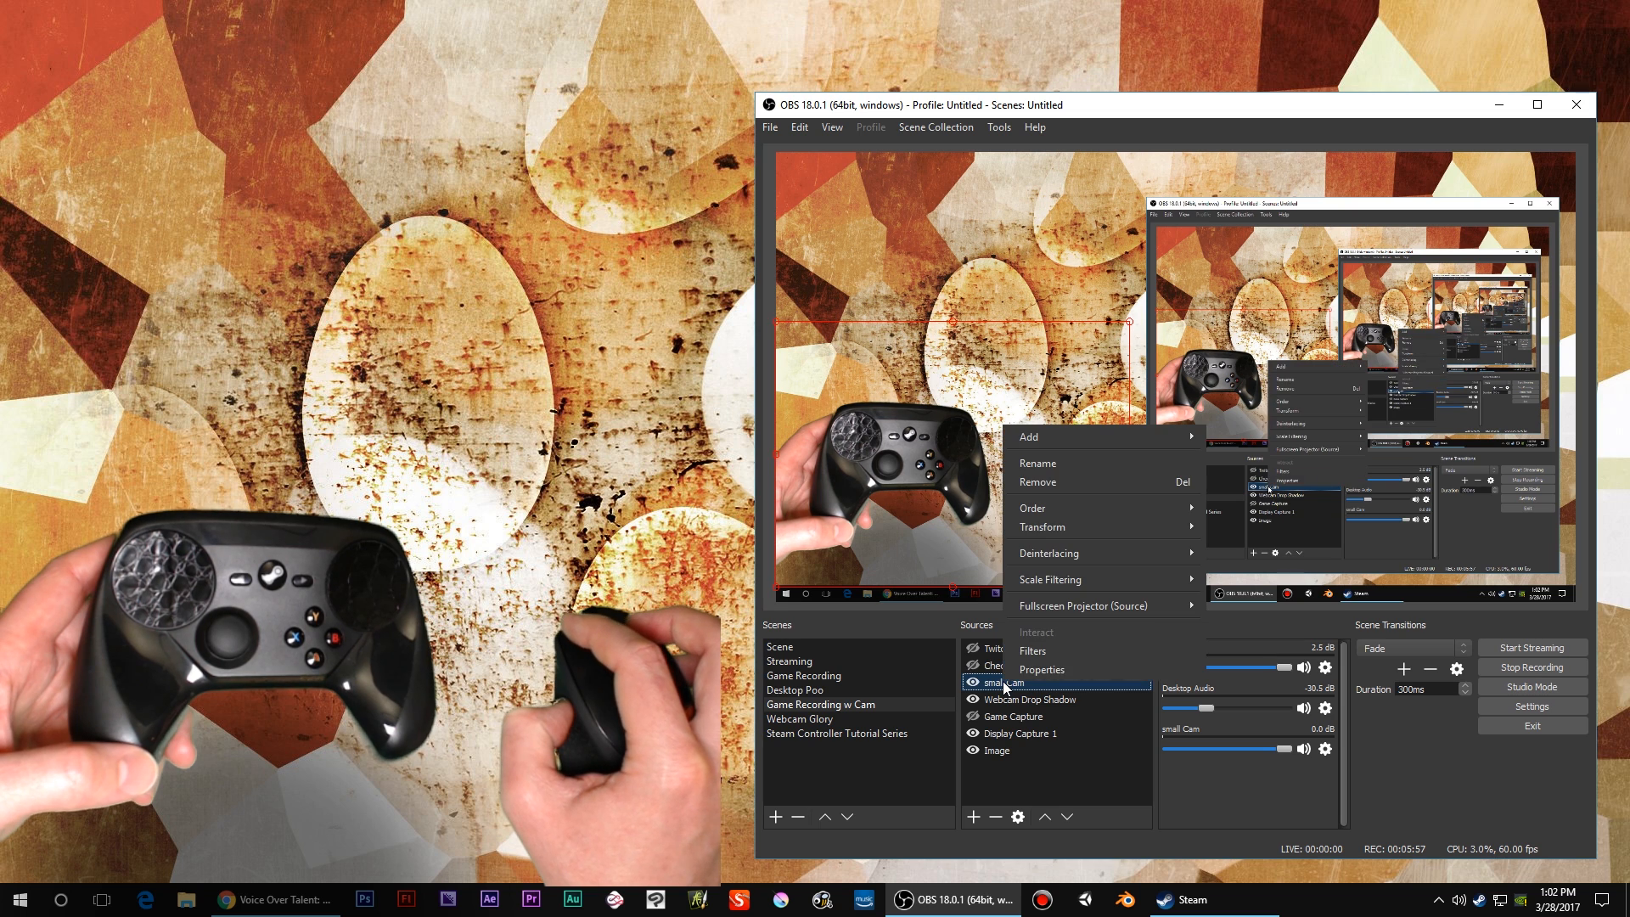
left_click(1032, 650)
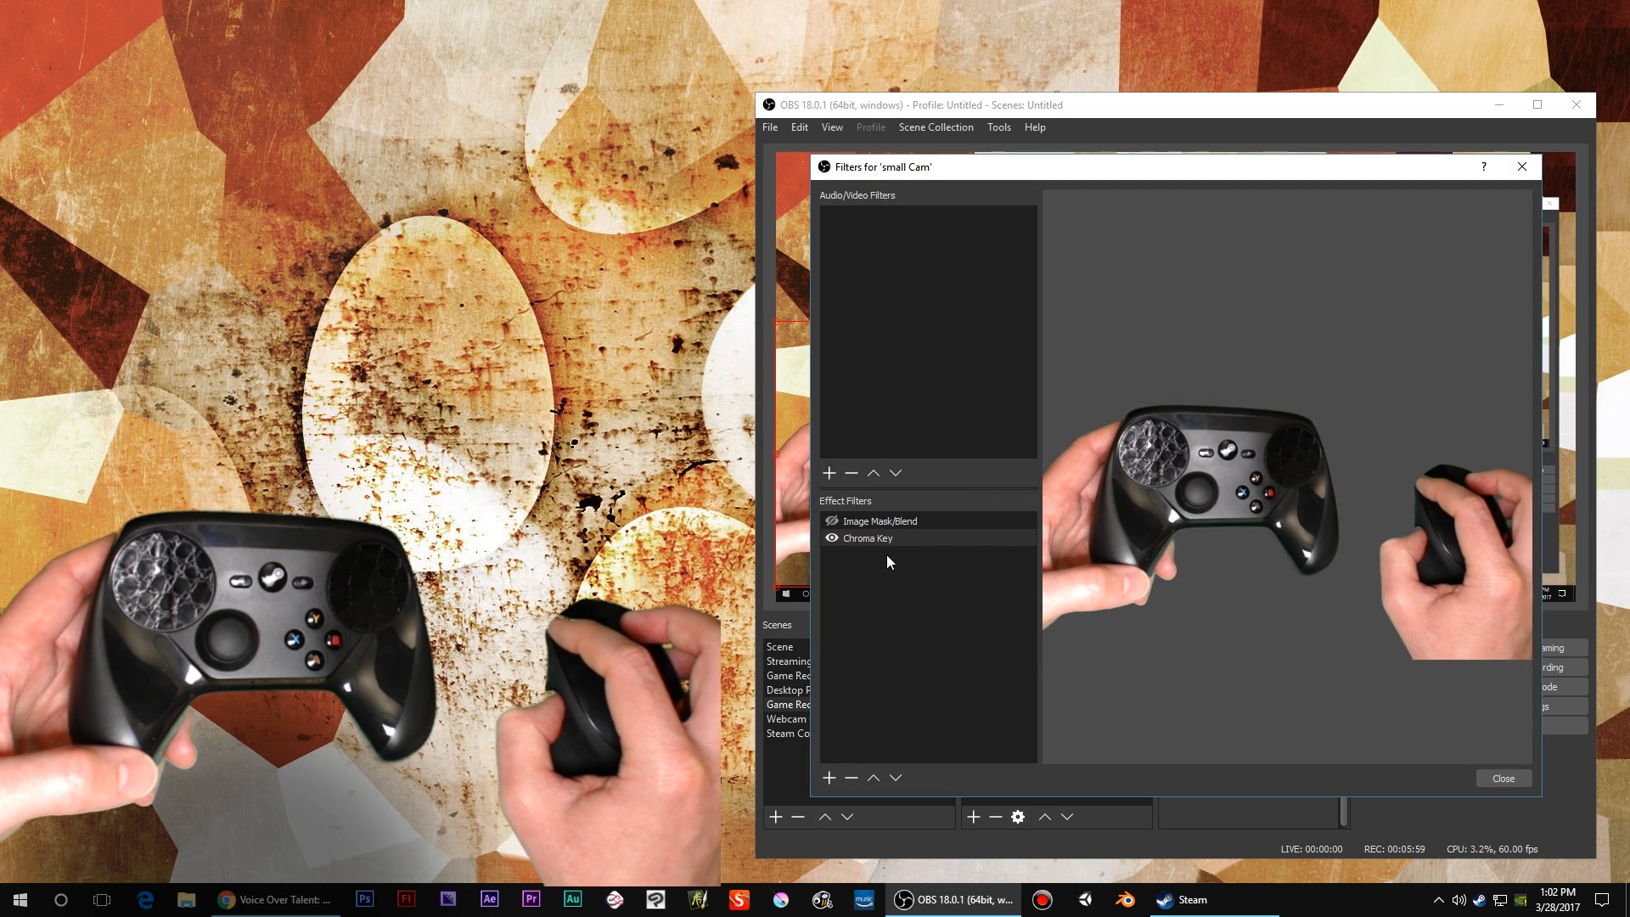
left_click_drag(1105, 165, 583, 112)
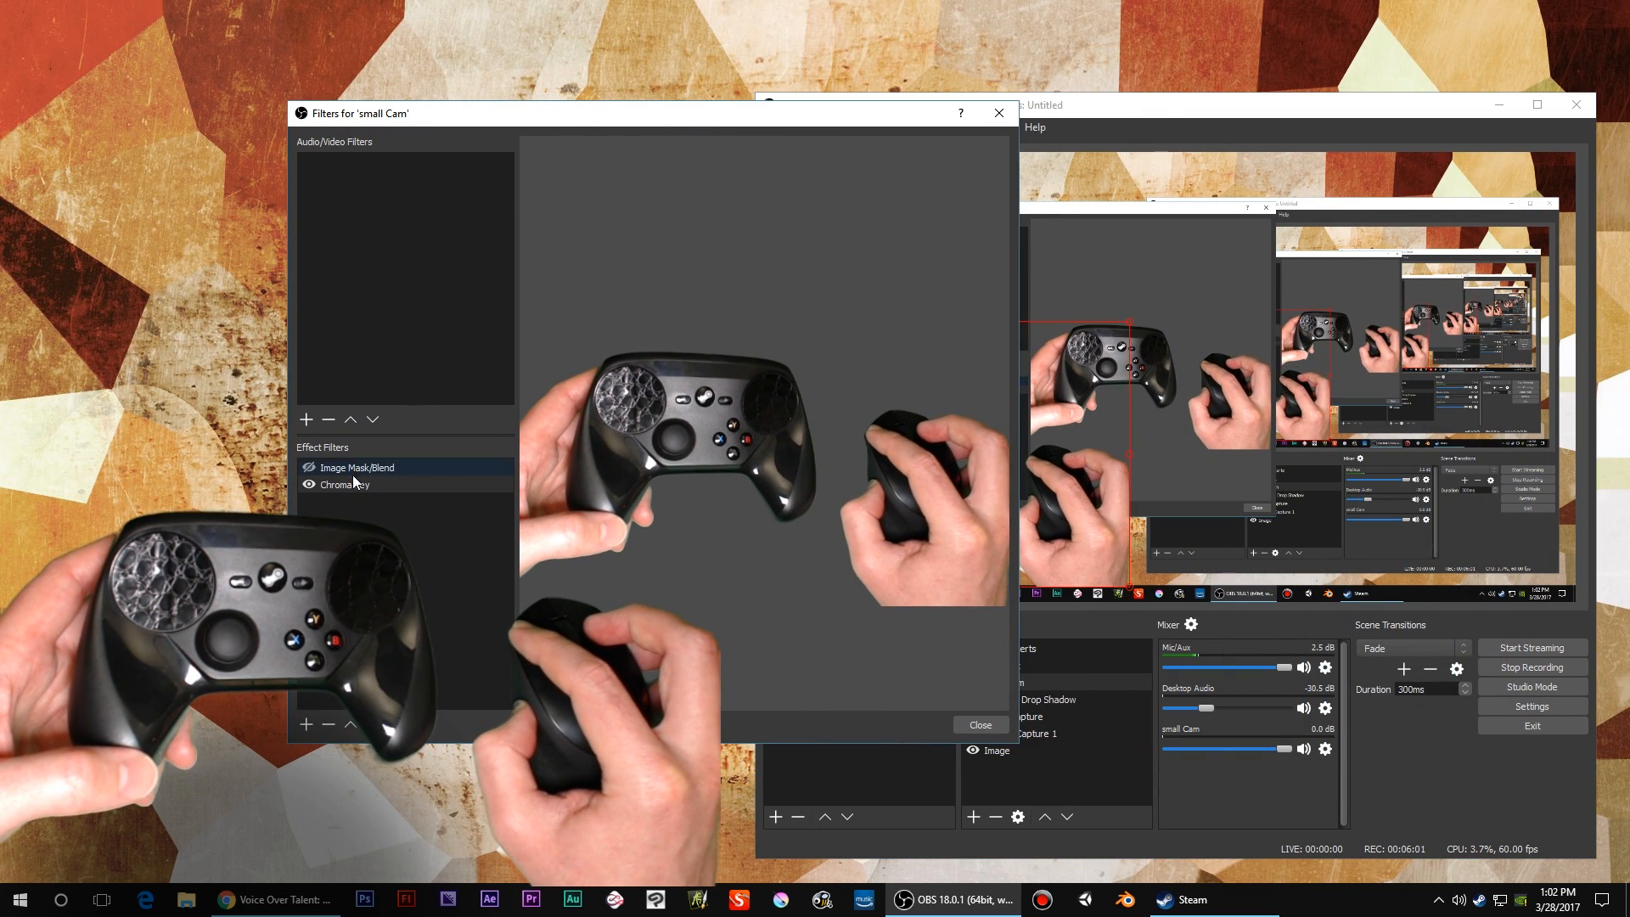
left_click(309, 485)
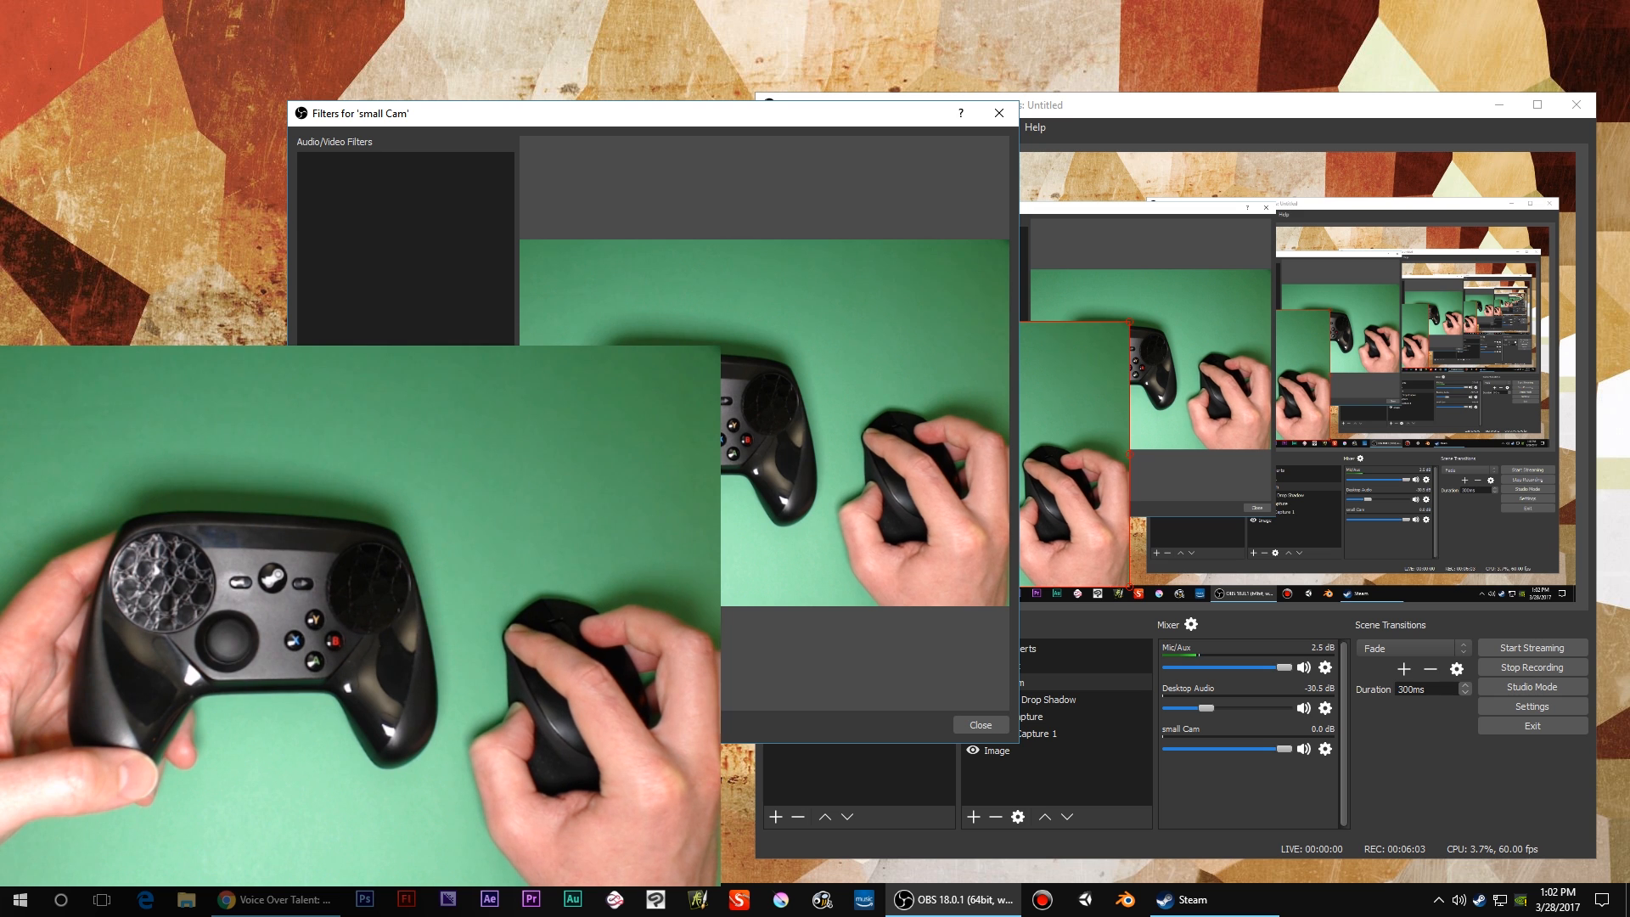
left_click(344, 485)
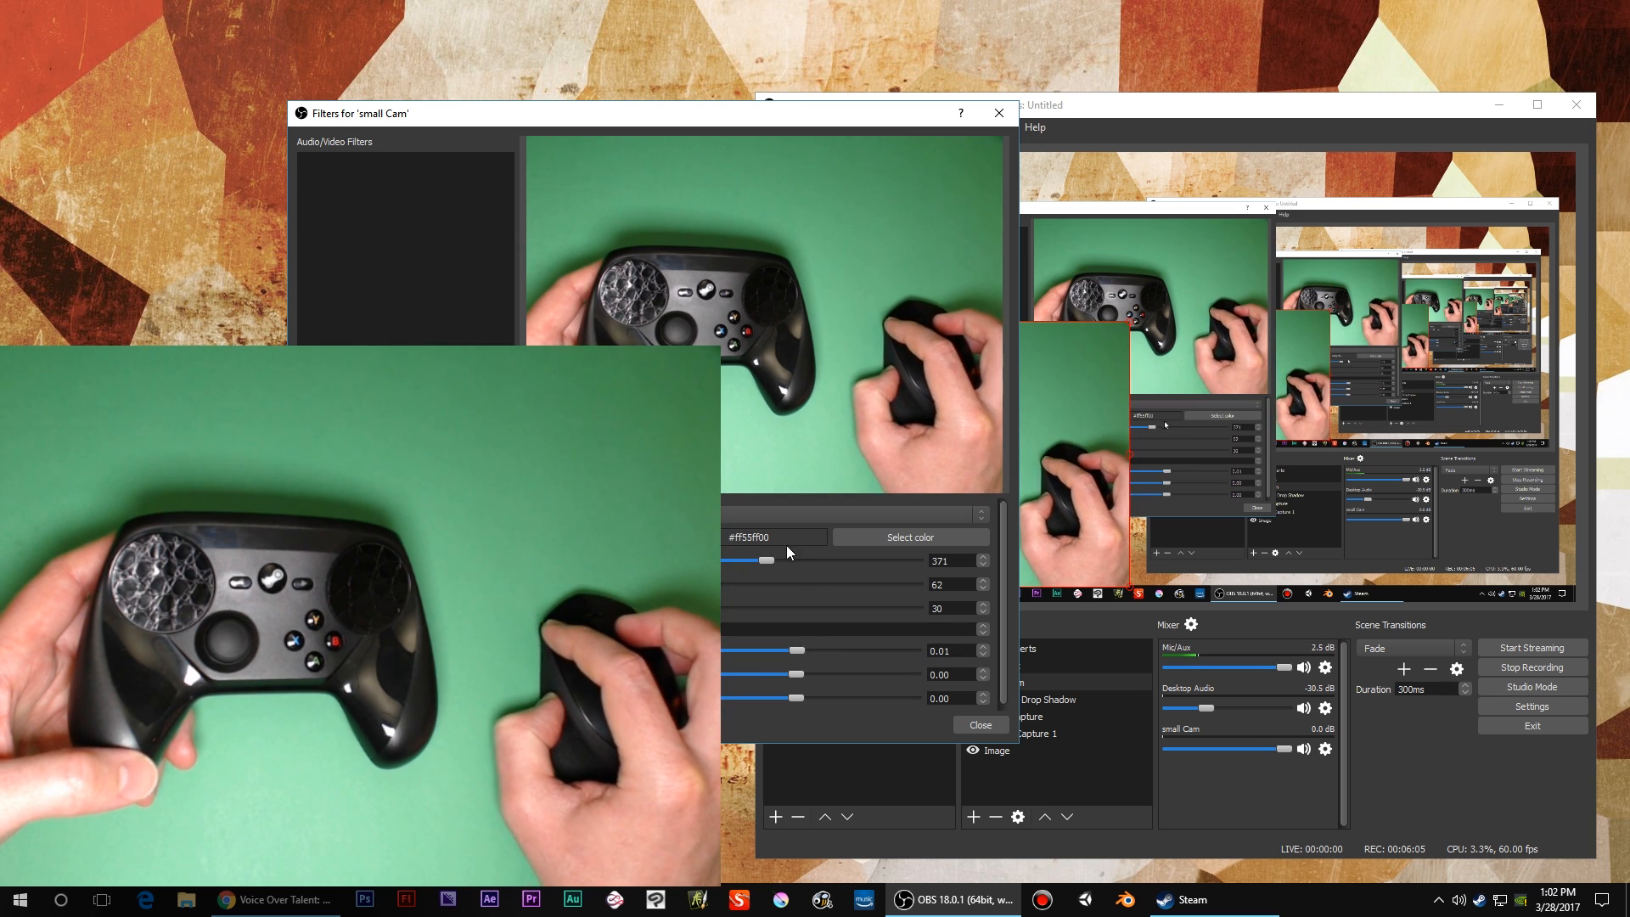